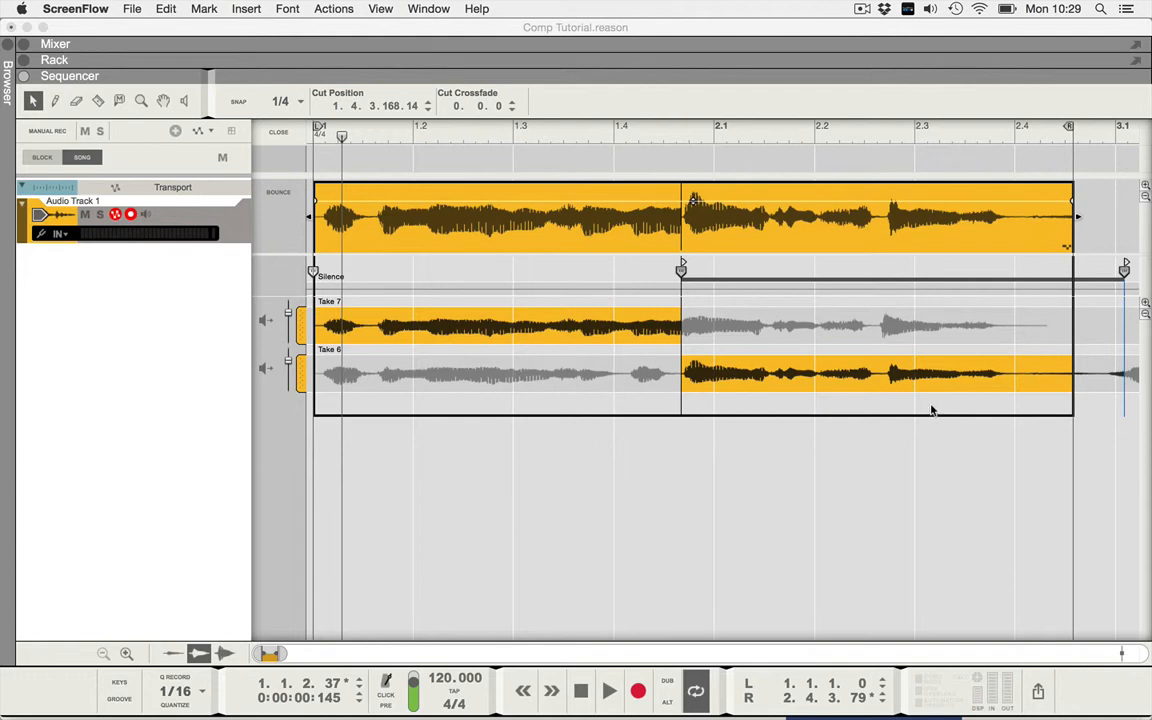
Play the comp from its start to hear the transition between Take 7 and Take 6
left_click(317, 135)
left_click(317, 135)
left_click_drag(318, 134, 400, 146)
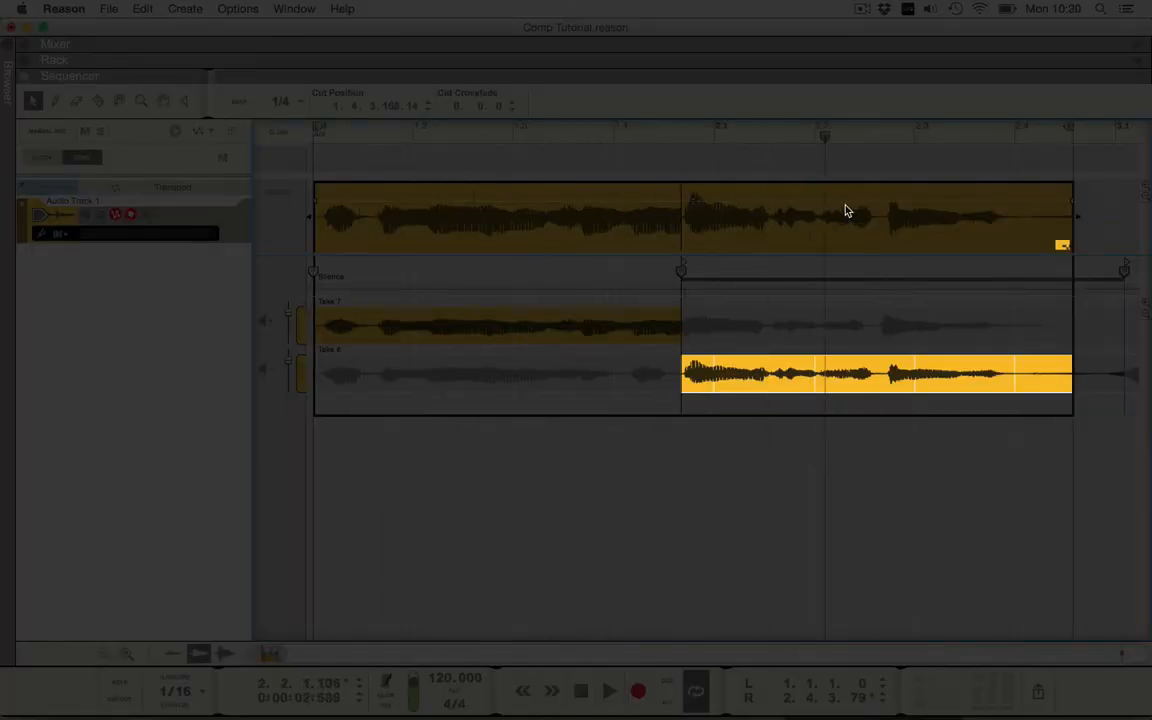
left_click_drag(1077, 246, 314, 183)
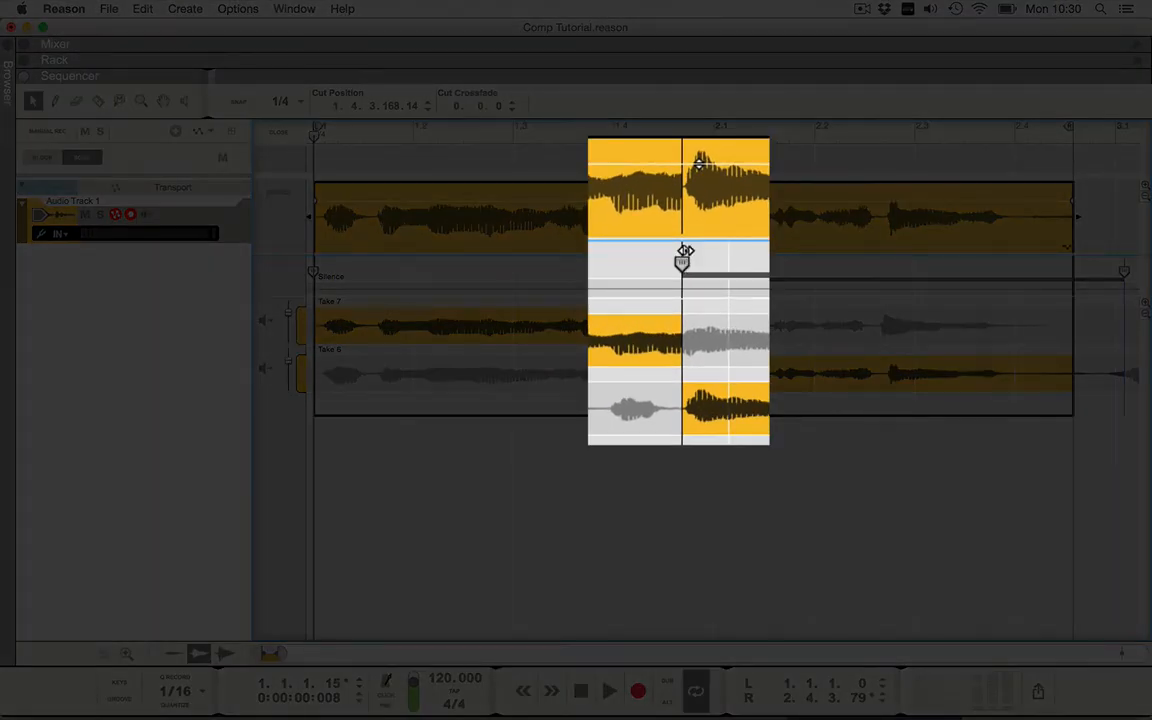
Add a 2.40.10 crossfade at the cut between Take 7 and Take 6, and move that cut to 1.4.3.207.3
left_click_drag(674, 249, 729, 252)
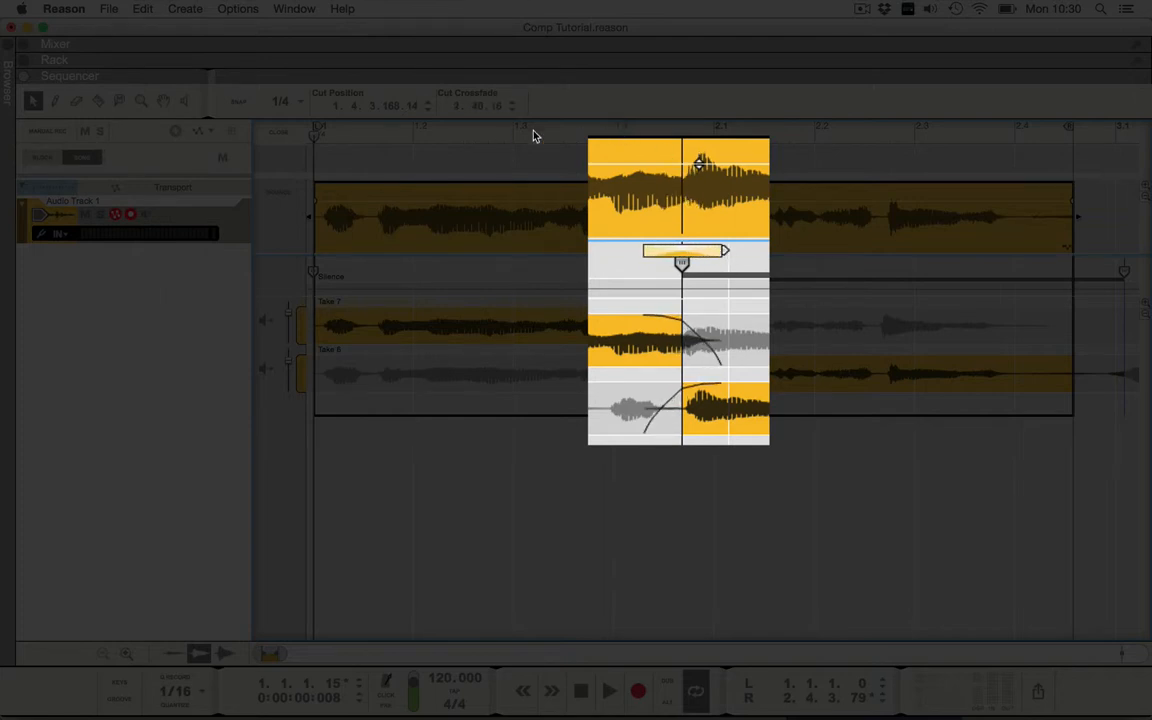
key("space")
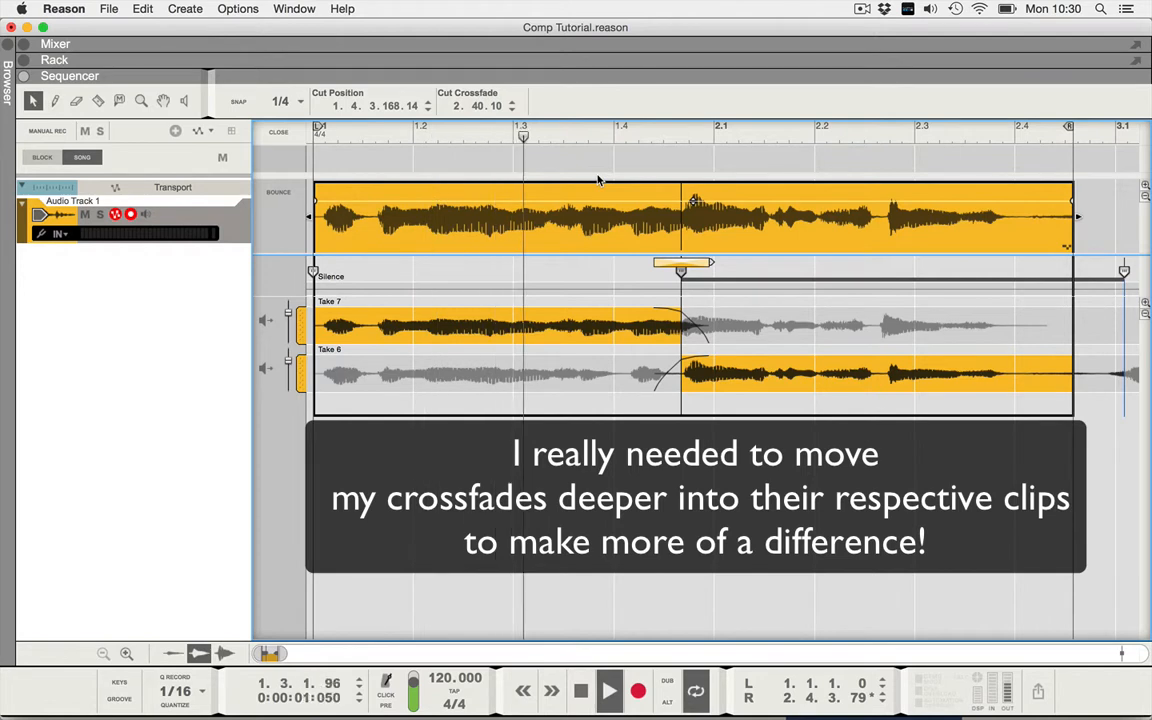
key("space")
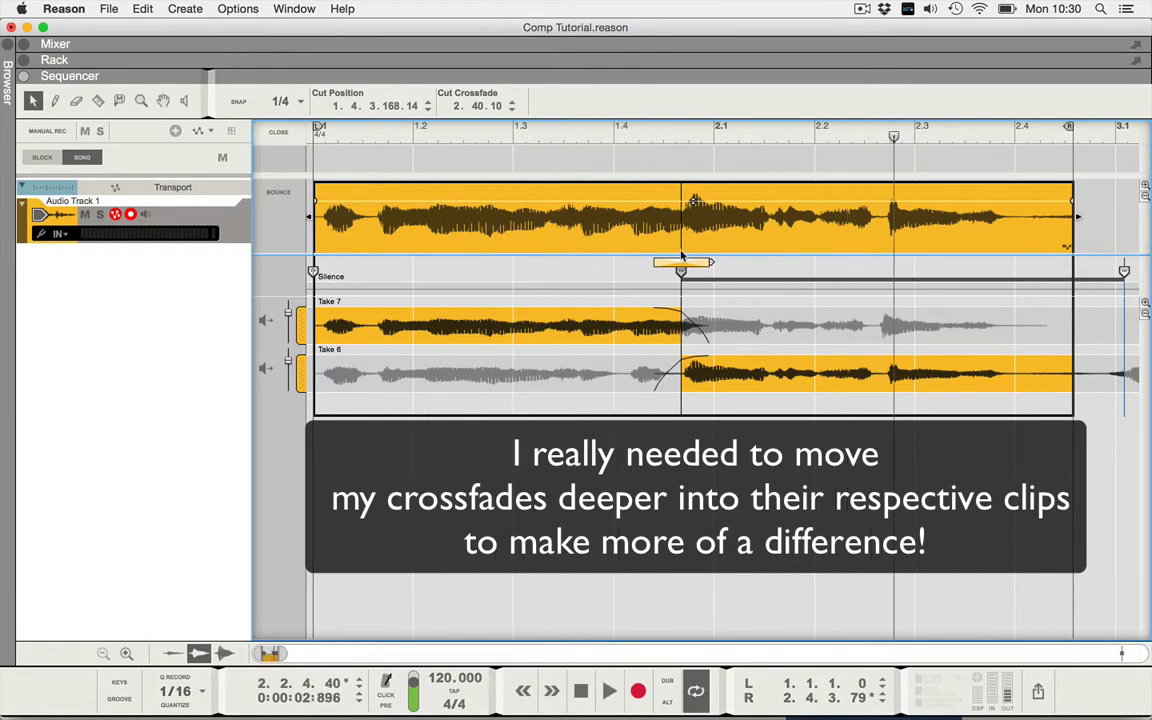
left_click_drag(682, 256, 687, 278)
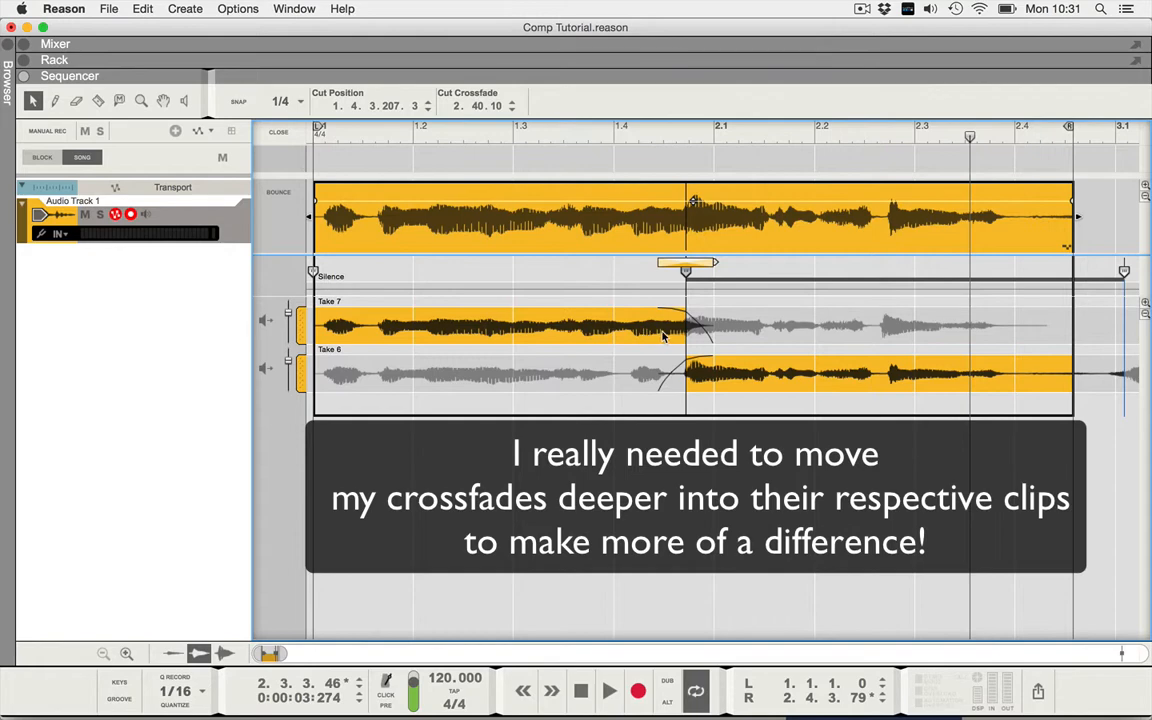
Solo Take 7 and Take 6 in turn to compare their waveforms around the cut
left_click(266, 321)
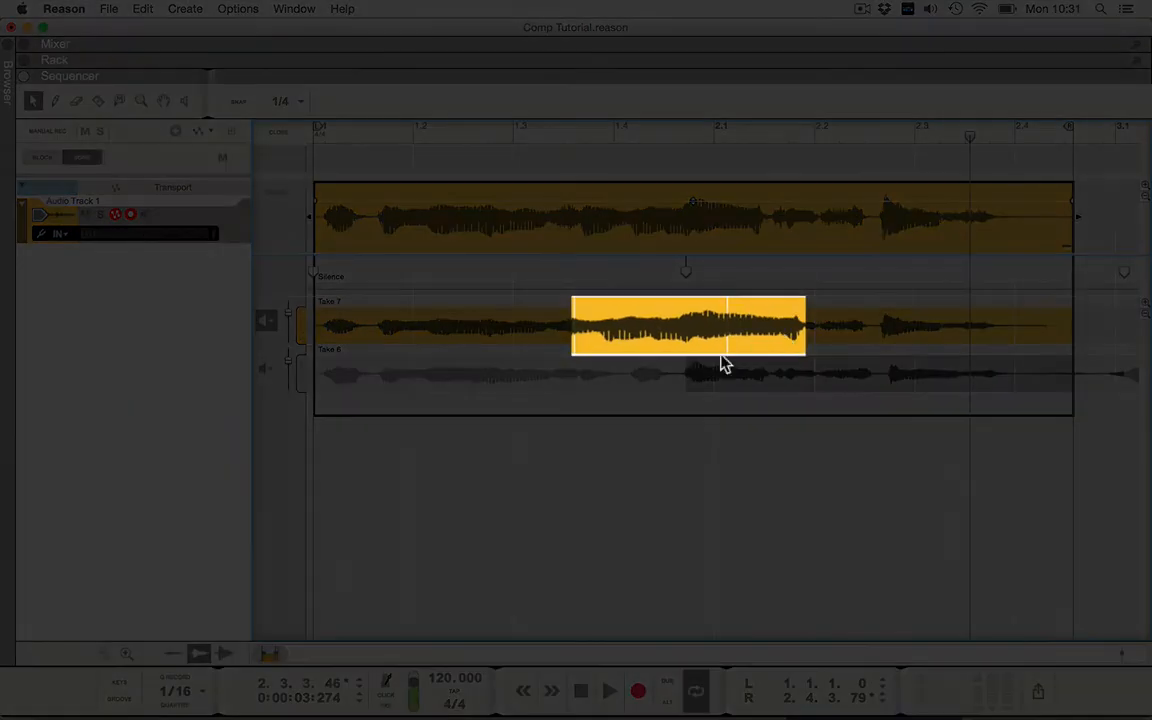
left_click(263, 372)
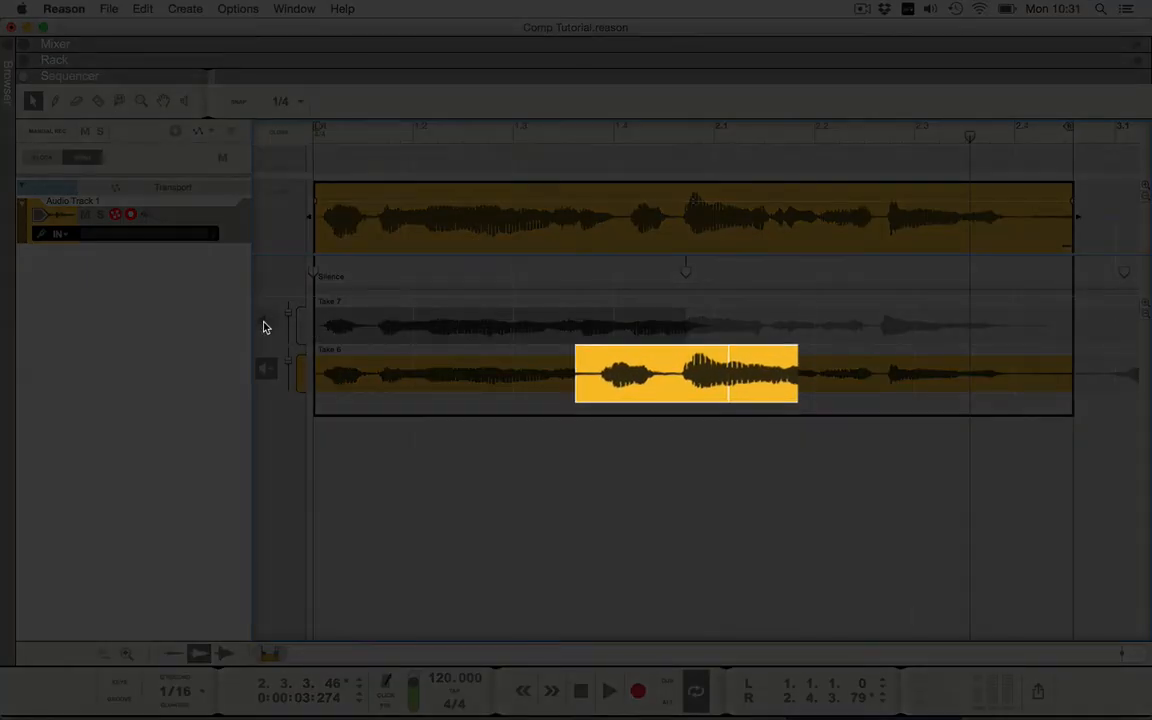
left_click(265, 322)
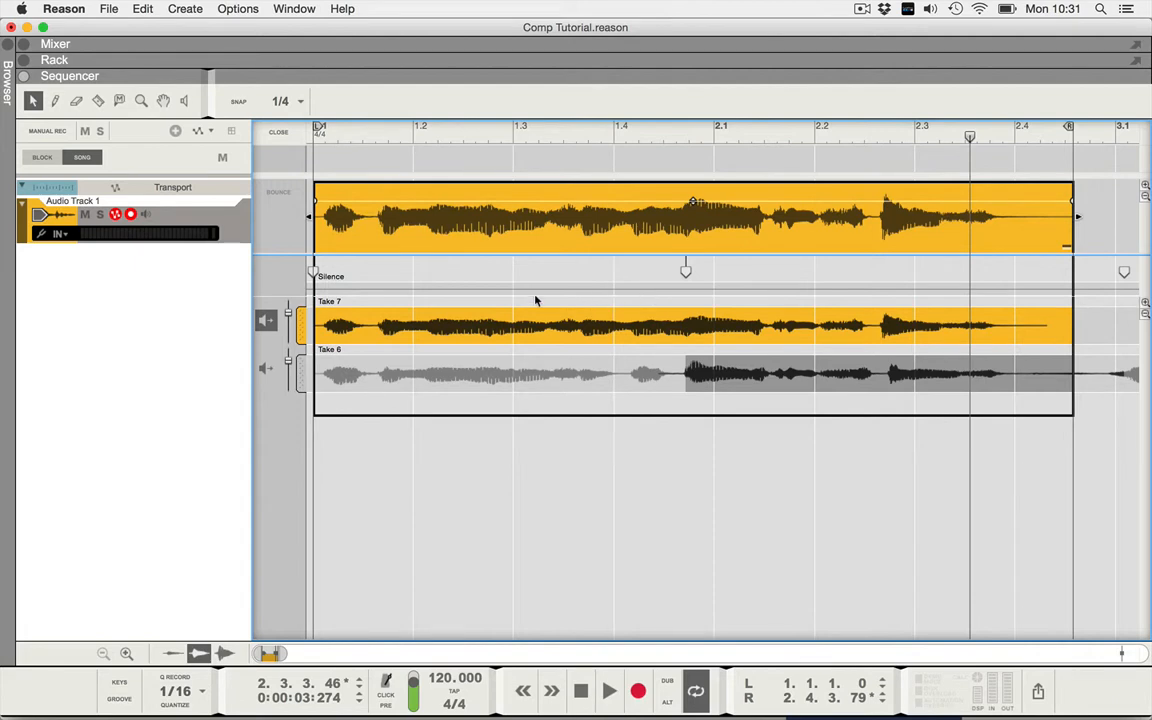
left_click(267, 320)
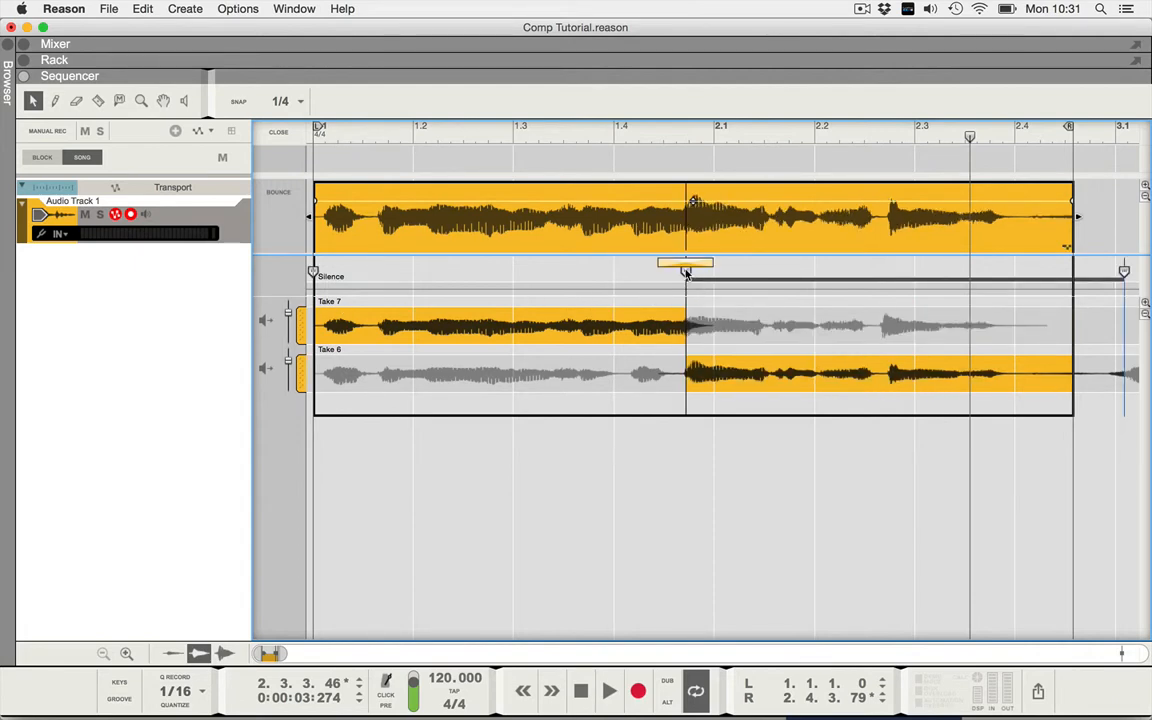
Move the cut between the two takes to 1.4.3.184.4 and play back the transition
left_click(686, 271)
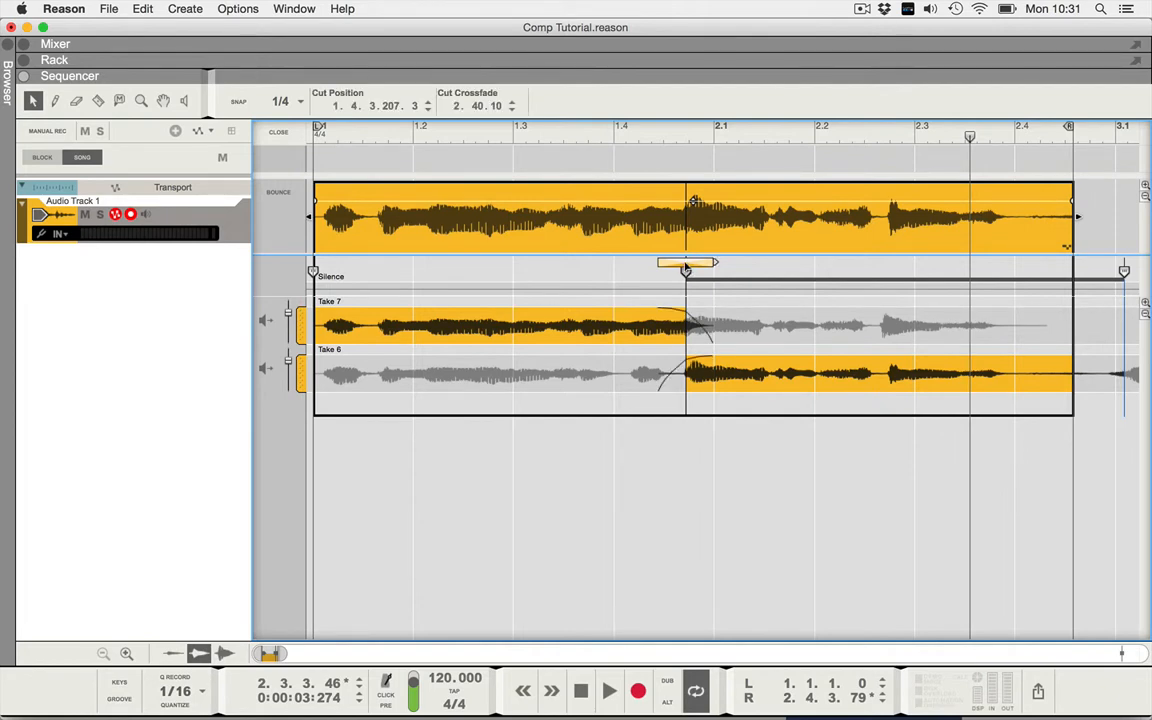
left_click_drag(686, 271, 684, 270)
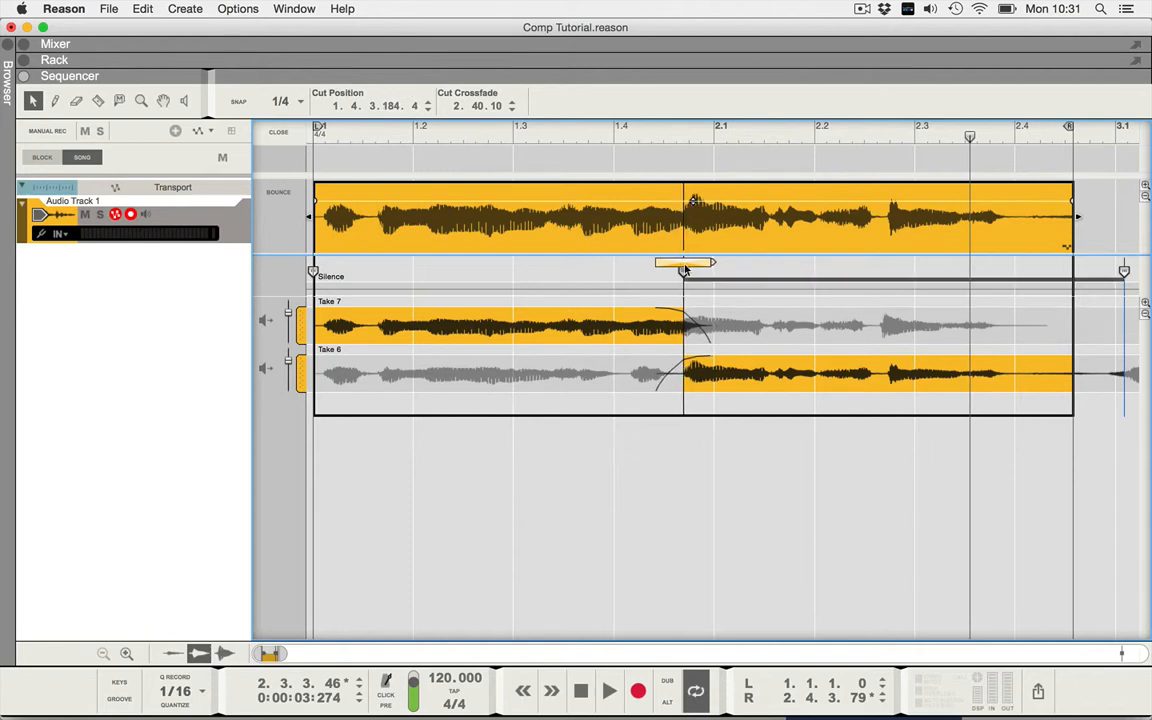
key("space")
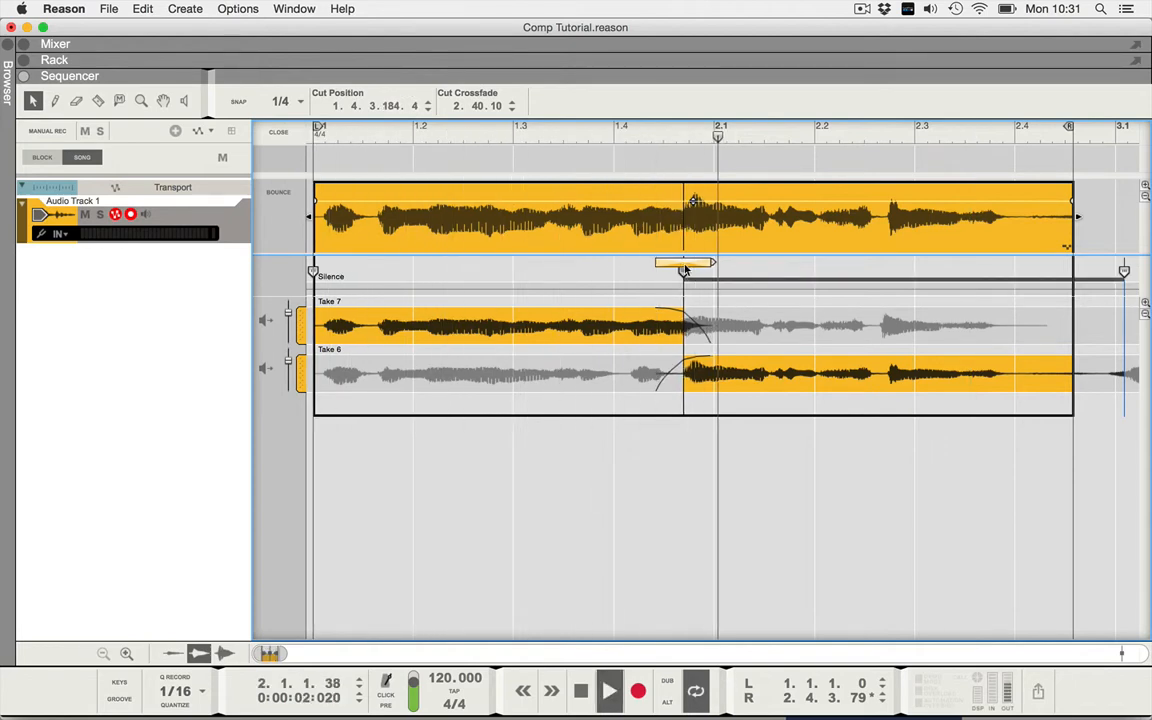
key("space")
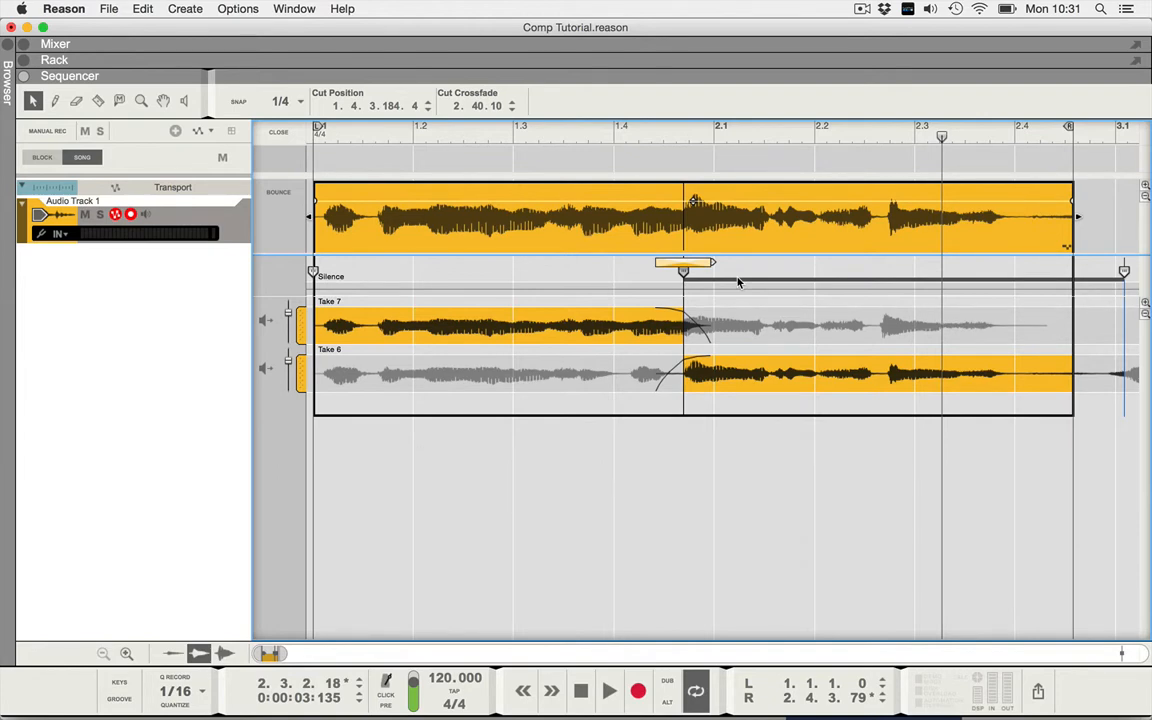
Slide the Take 6 audio slightly later to a recording offset of -0.0.2.144.8
left_click(745, 384)
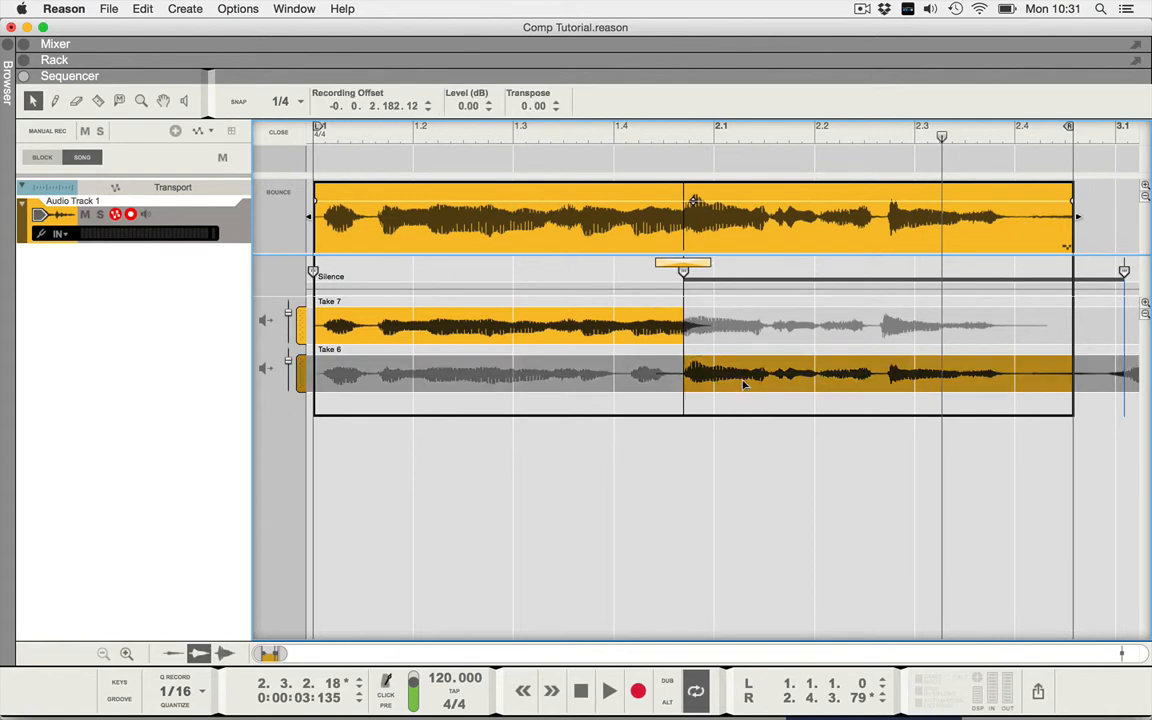
mouse_move(746, 386)
left_mouse_down()
mouse_move(757, 386)
mouse_move(714, 385)
mouse_move(753, 385)
left_mouse_up()
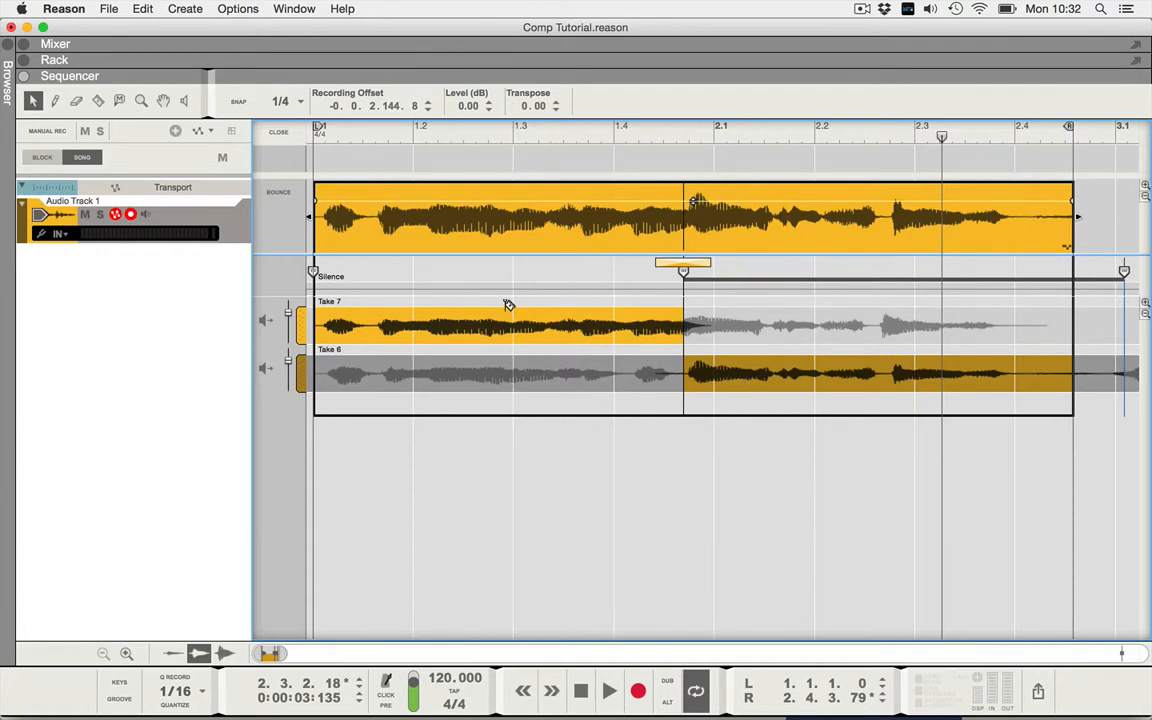
Nudge Take 6 back and forth in 1/4 snap increments, ending at a recording offset of 0.0.1.95.8
key("super+Right")
key("super+Right")
key("super+Left")
key("super+Left")
key("super+Left")
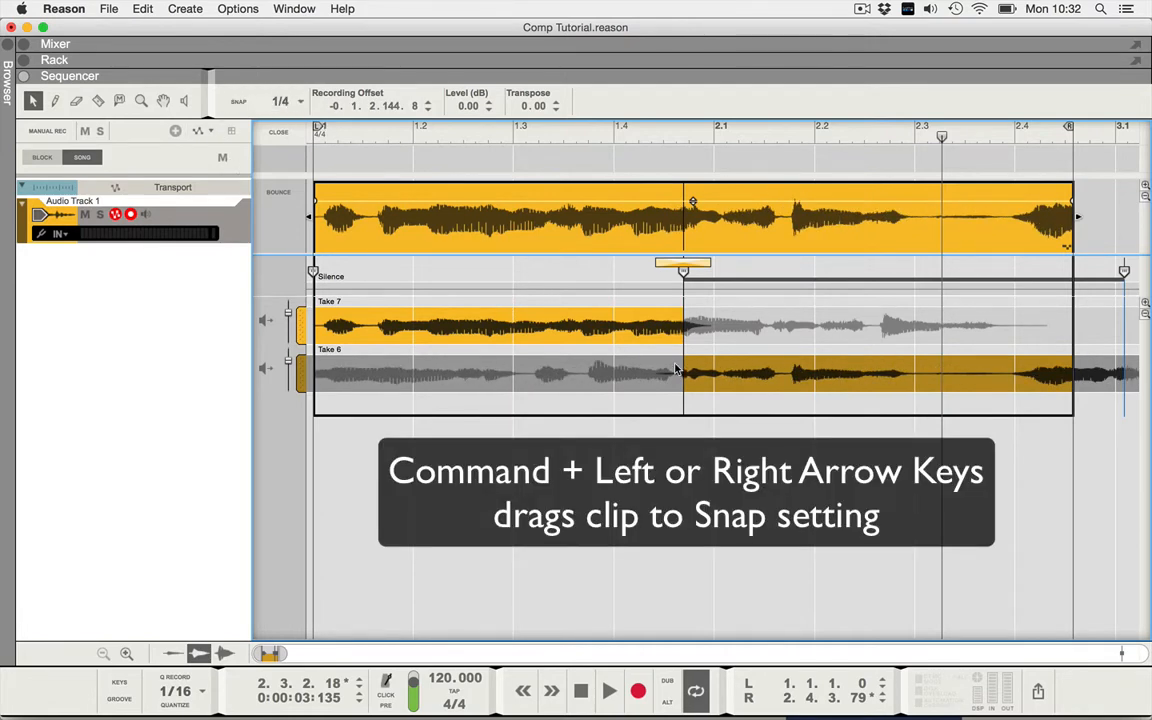
key("super+Right")
key("super+Right")
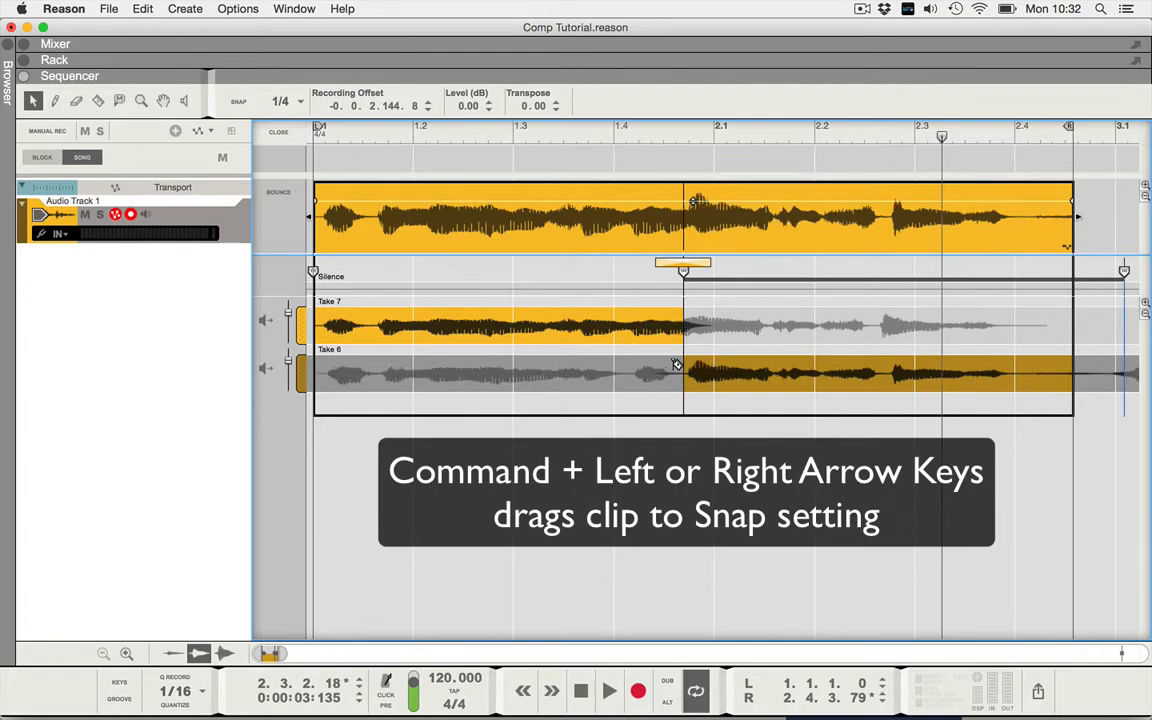
key("super+Right")
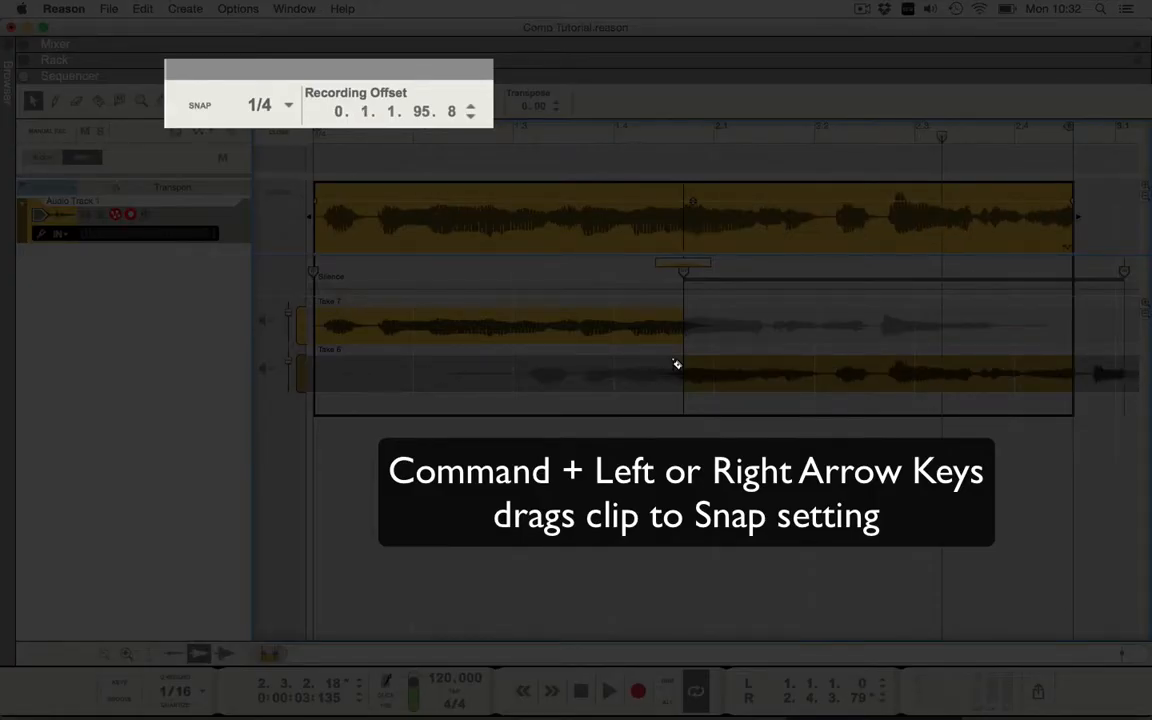
key("super+Right")
key("super+Left")
key("super+Left")
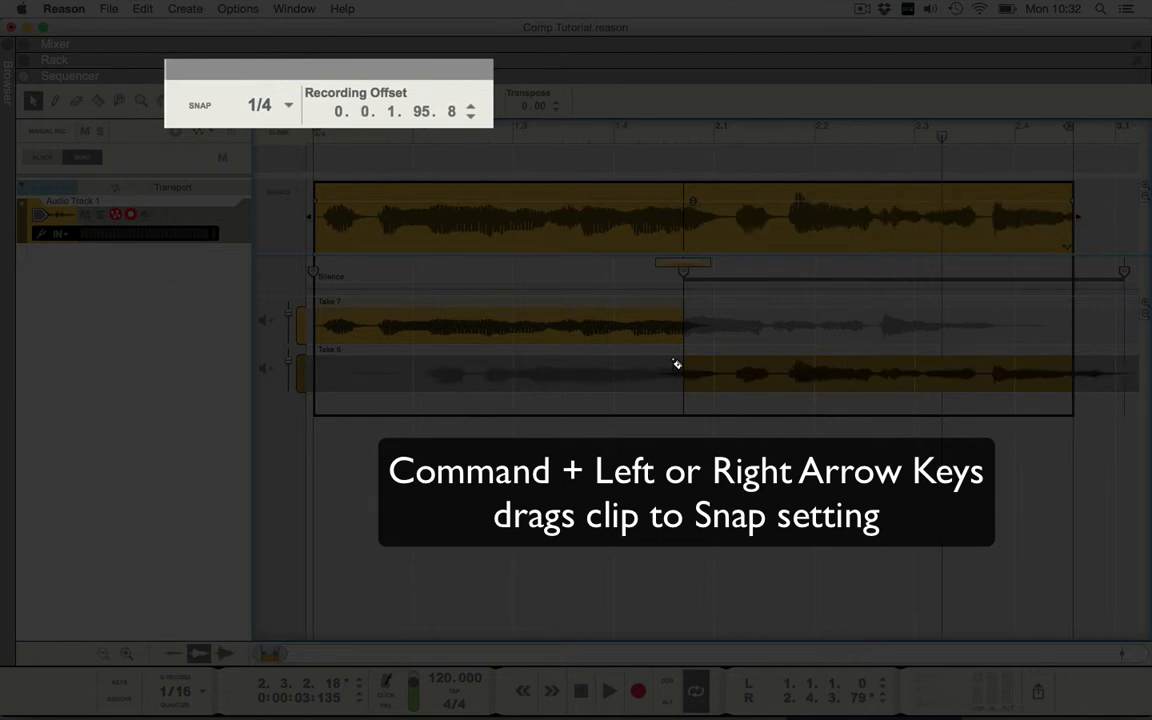
key("super+Left")
key("super+Right")
key("super+Right")
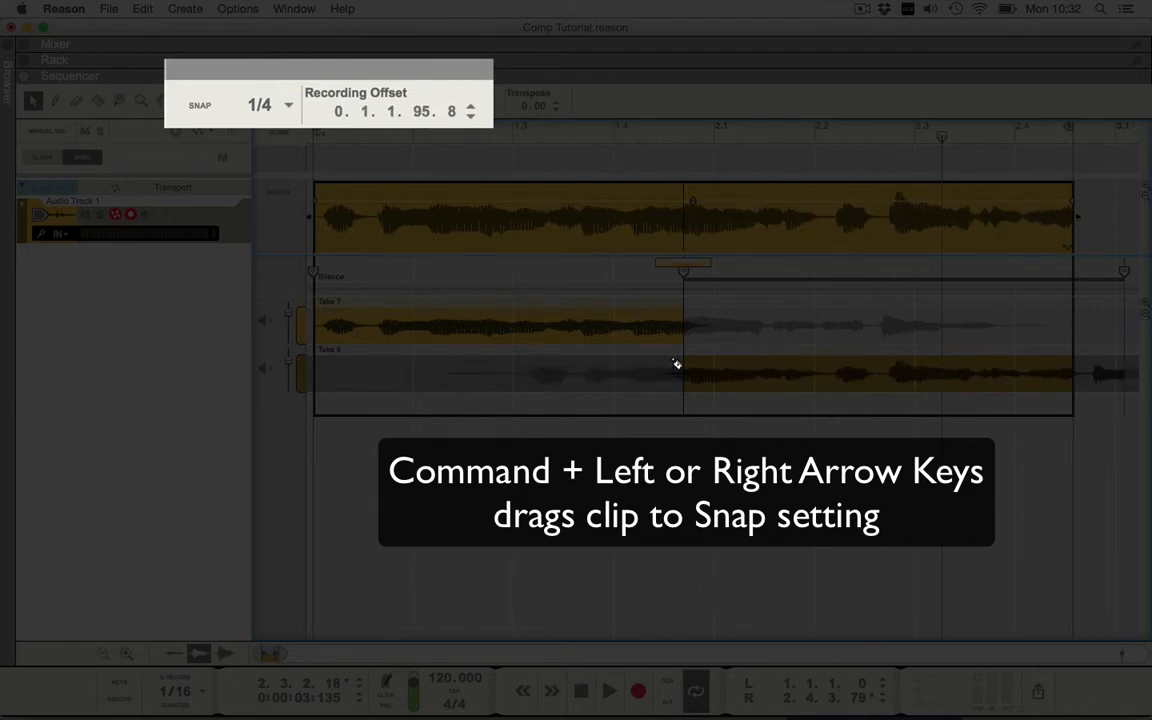
key("super+Left")
key("super+Left")
key("super+Right")
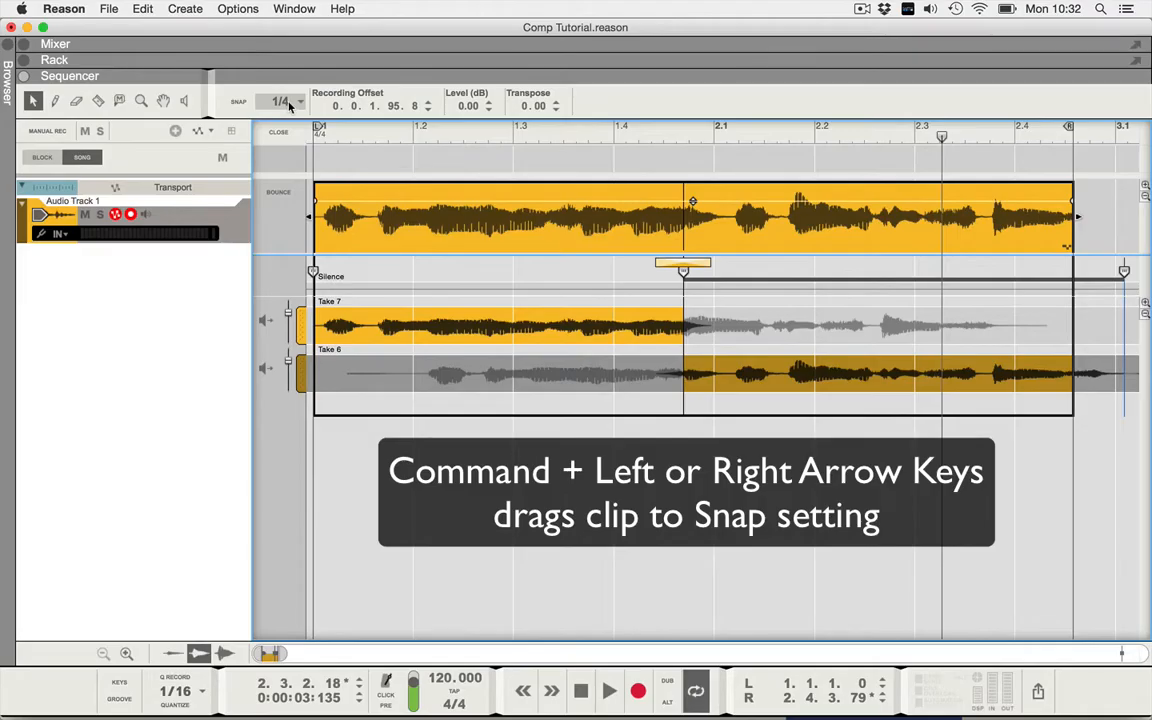
Set the snap value to Bar and nudge Take 6 later and back again in whole-bar increments
left_click(283, 102)
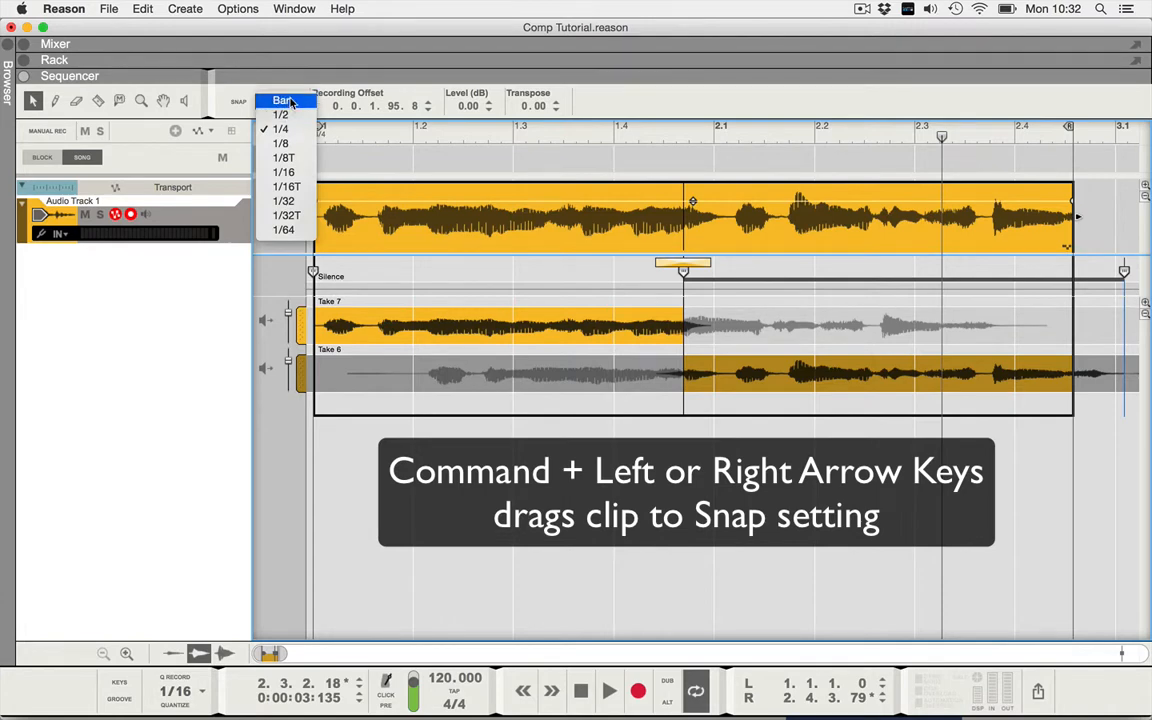
left_click(289, 102)
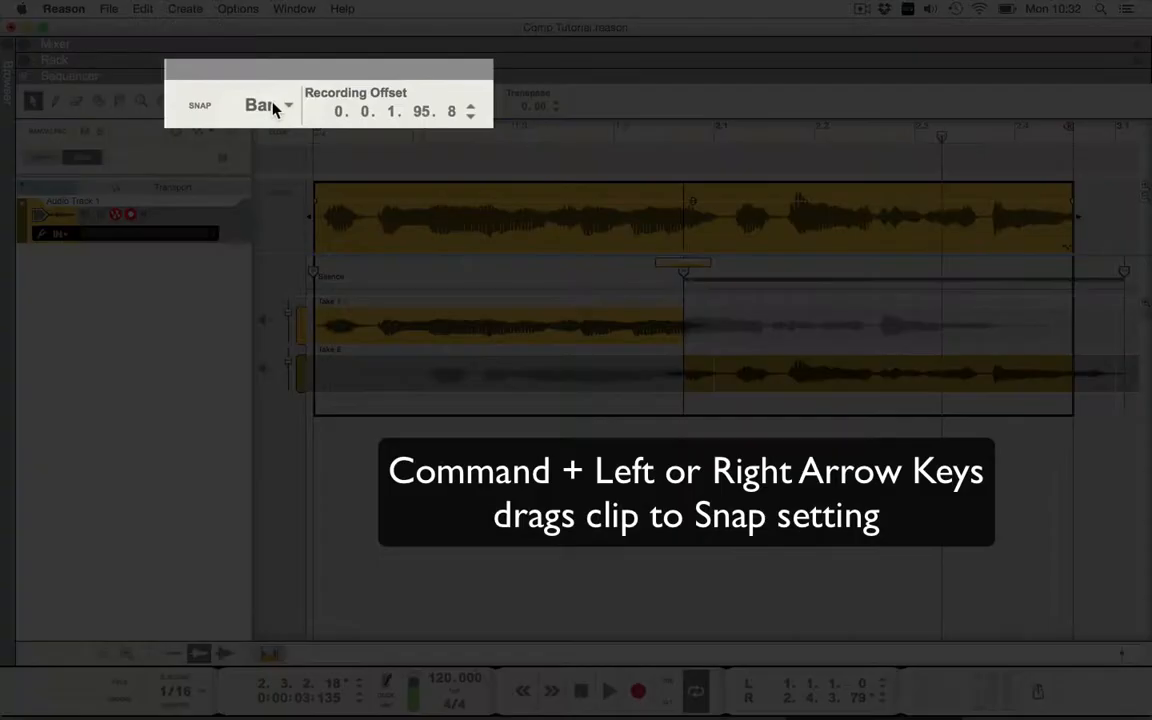
key("super+Right")
key("super+Right")
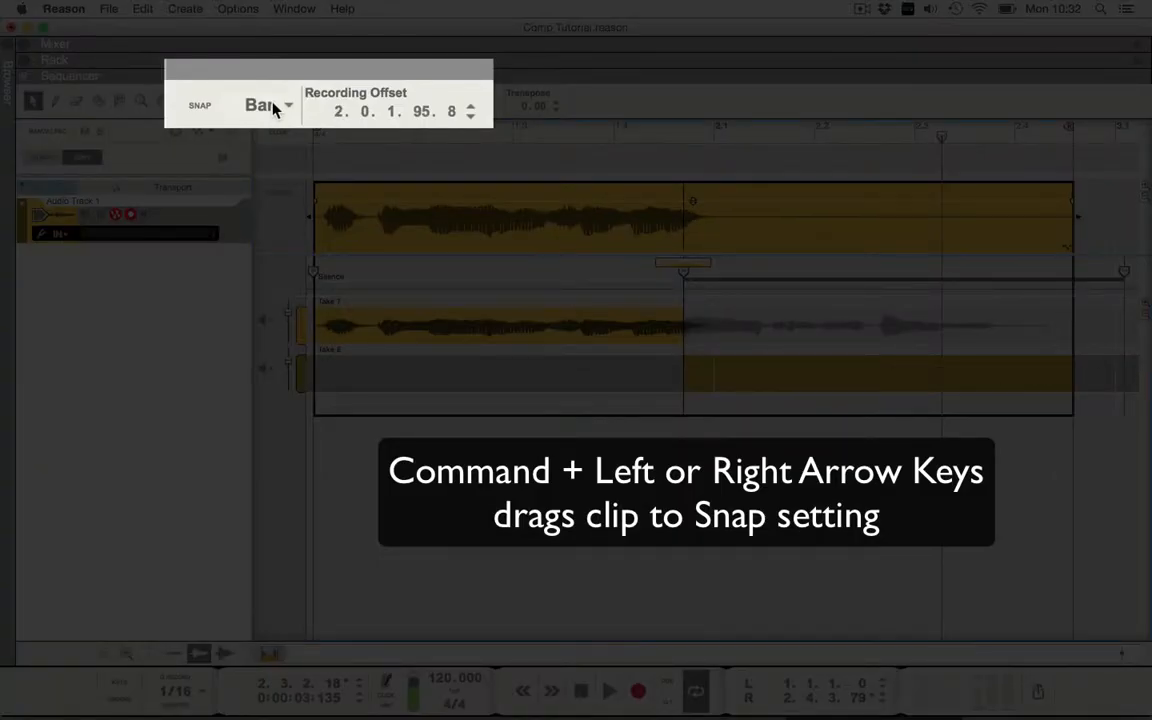
key("super+Left")
key("super+Left")
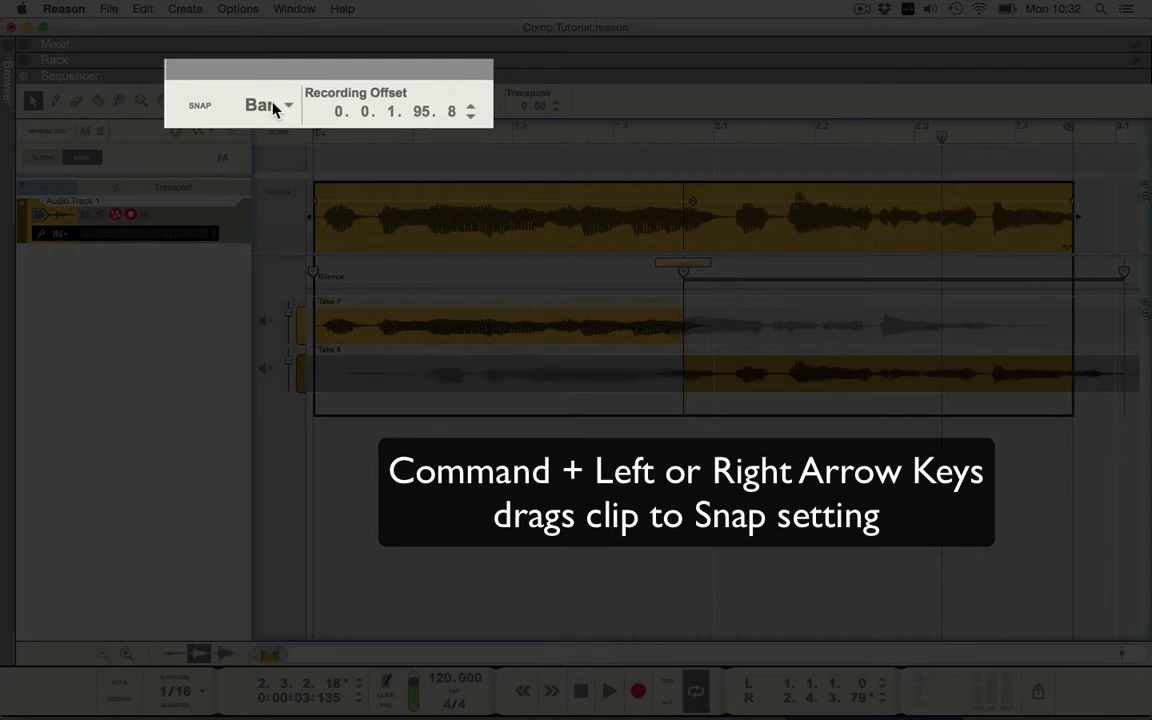
key("super+Right")
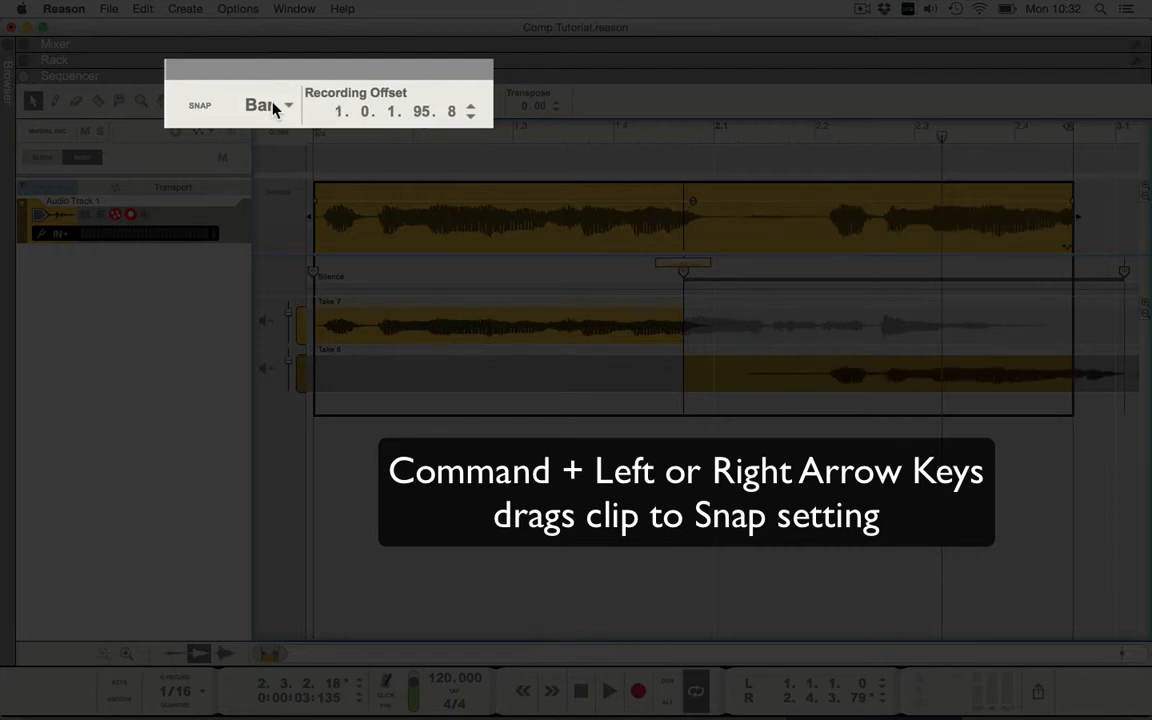
key("super+Left")
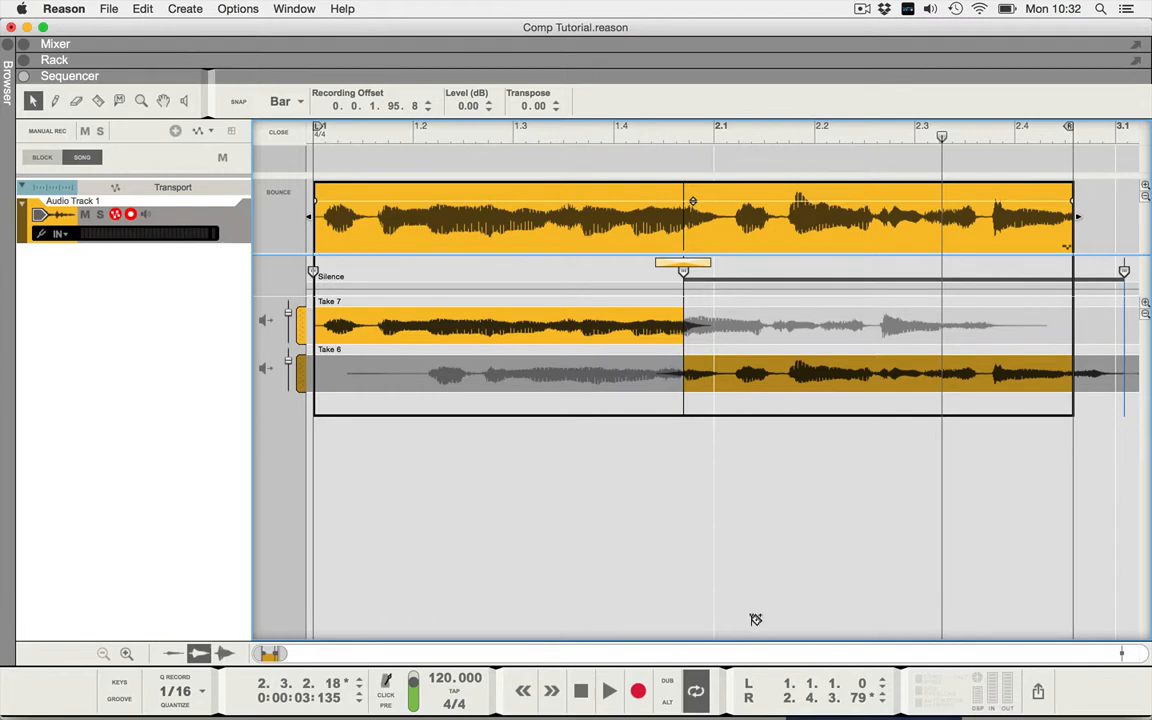
Nudge Take 6 later and earlier in single-tick increments, ending at a recording offset of 0.0.1.111.8
key("alt+super+Right")
key("alt+super+Right")
key("alt+super+Right")
key("alt+super+Right")
key("alt+super+Right")
key("alt+super+Right")
key("alt+super+Right")
key("alt+super+Right")
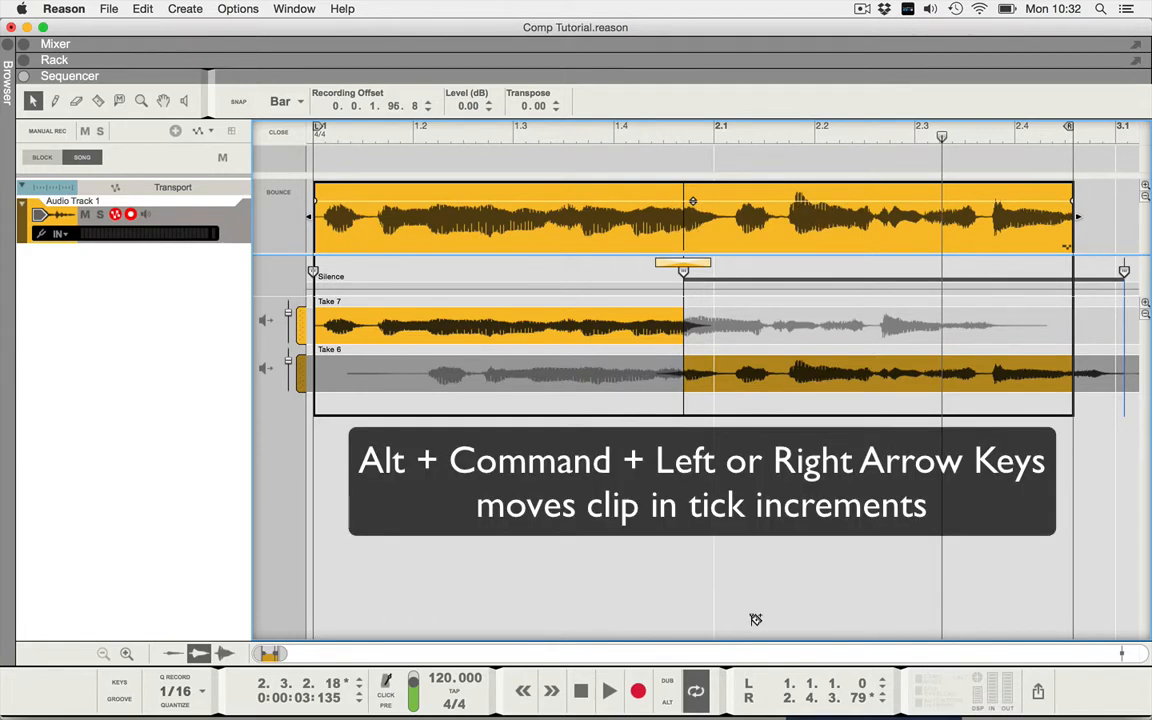
key("alt+super+Right")
key("alt+super+Right")
key("alt+super+Right")
key("alt+super+Right")
key("alt+super+Right")
key("alt+super+Right")
key("alt+super+Right")
key("alt+super+Right")
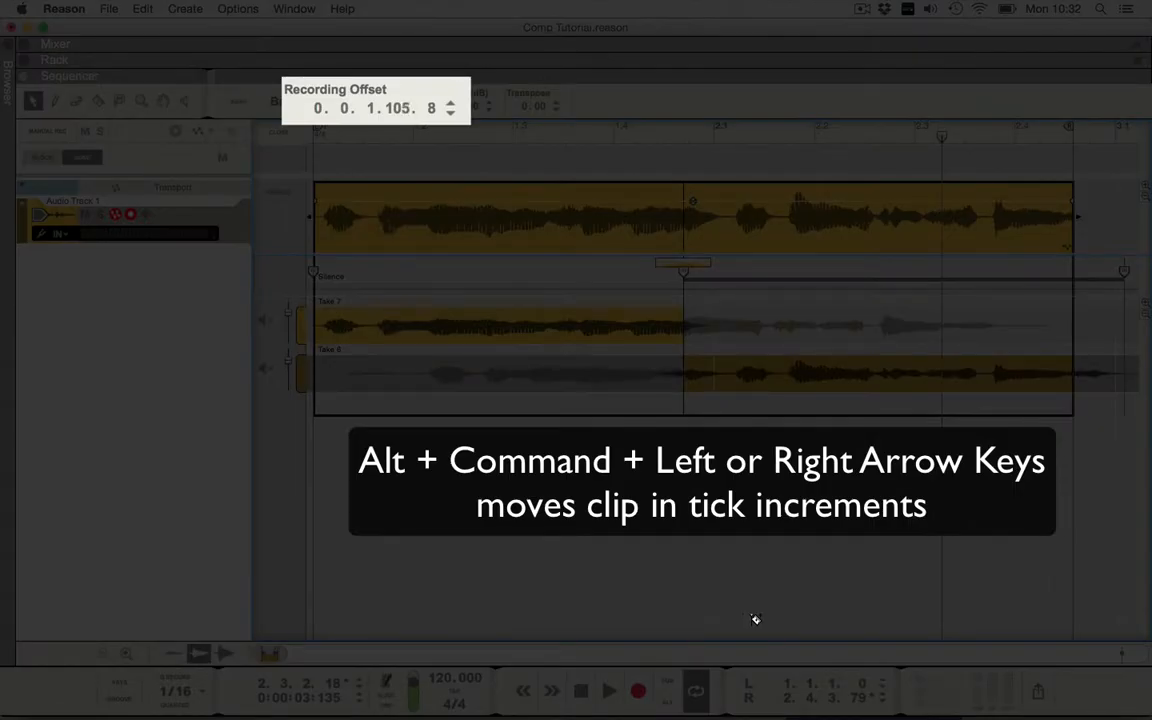
key("alt+super+Right")
key("alt+super+Right")
key("alt+super+Right")
key("alt+super+Right")
key("alt+super+Right")
key("alt+super+Right")
key("alt+super+Right")
key("alt+super+Right")
key("alt+super+Right")
key("alt+super+Right")
key("alt+super+Right")
key("alt+super+Right")
key("alt+super+Right")
key("alt+super+Left")
key("alt+super+Left")
key("alt+super+Left")
key("alt+super+Left")
key("alt+super+Left")
key("alt+super+Left")
key("alt+super+Left")
key("alt+super+Left")
key("alt+super+Left")
key("alt+super+Left")
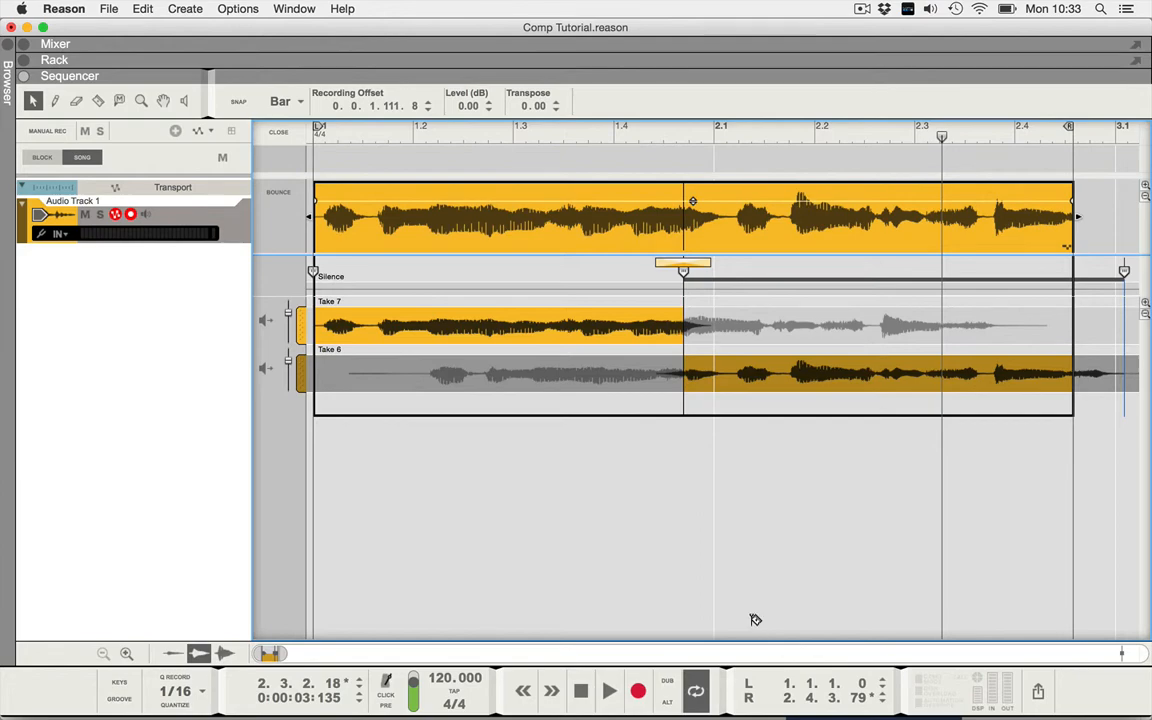
Nudge Take 6 back and forth in beat increments, ending at a recording offset of 0.2.1.111.8
key("shift+super+Right")
key("shift+super+Right")
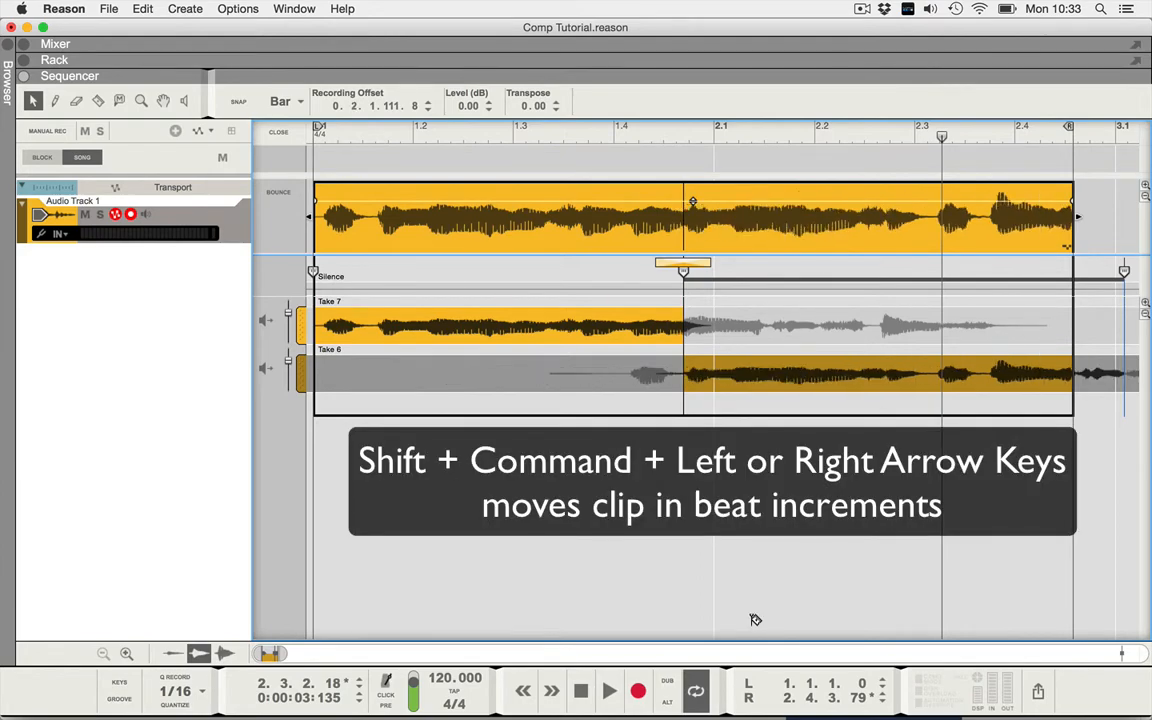
key("shift+super+Left")
key("shift+super+Left")
key("shift+super+Left")
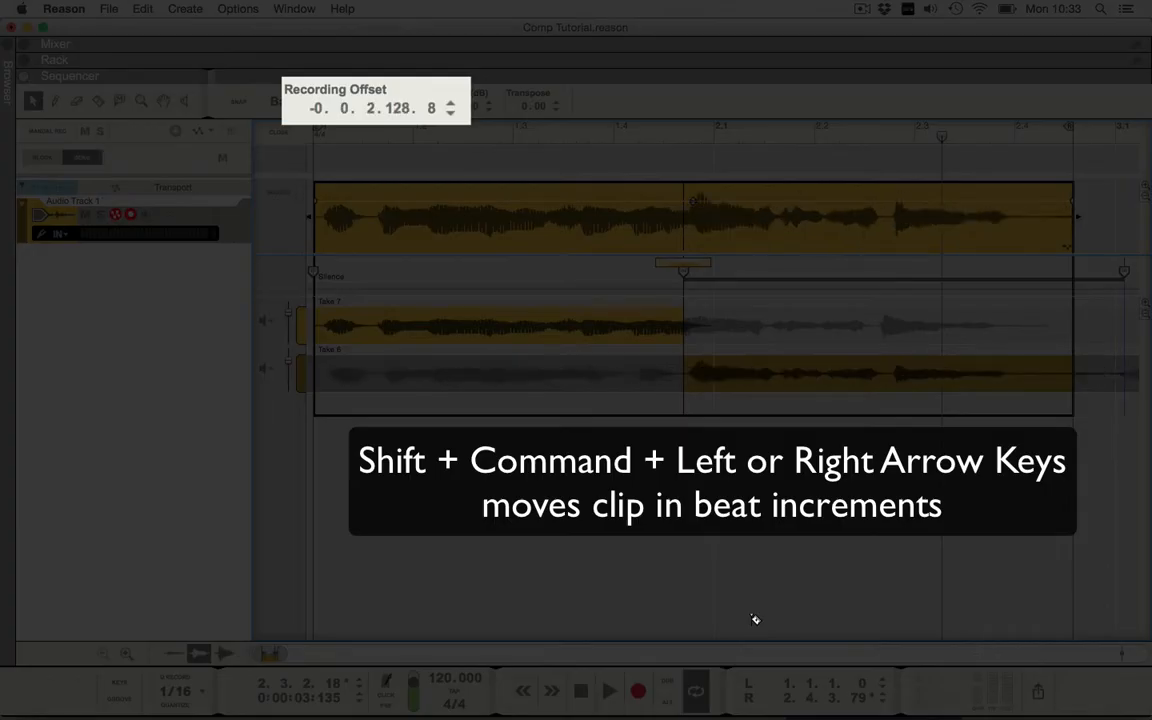
key("shift+super+Right")
key("shift+super+Right")
key("shift+super+Right")
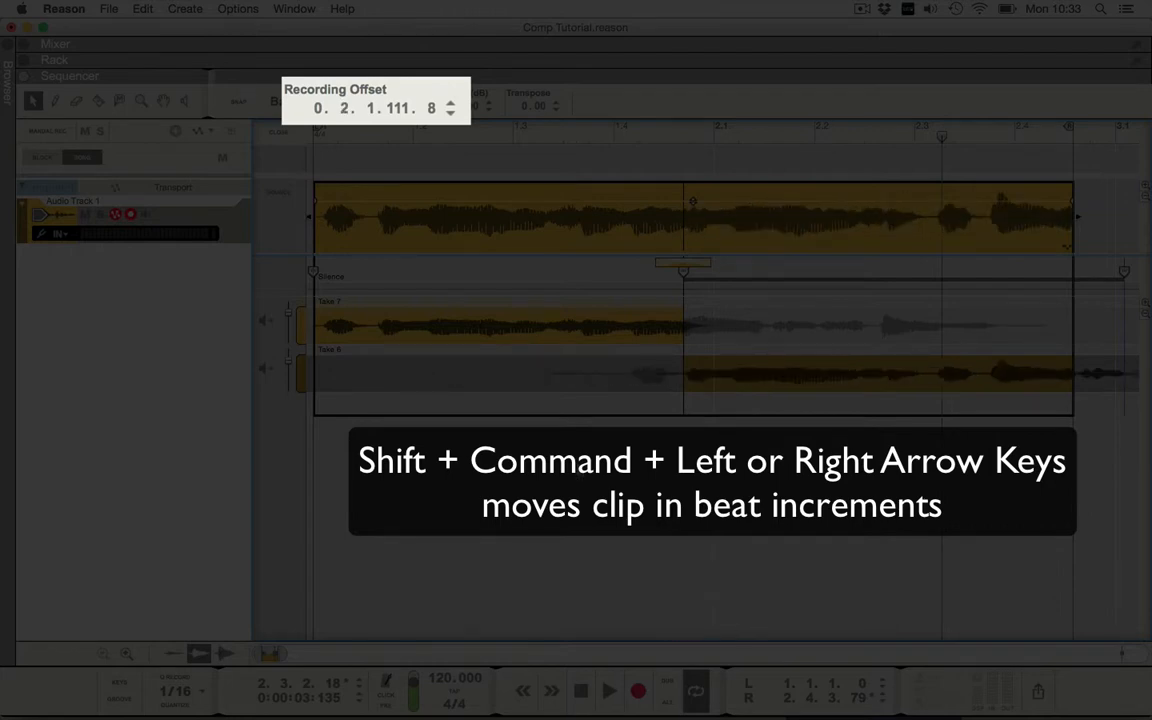
Nudge Take 7 two beats later to a recording offset of 0.1.1.16.14
left_click(507, 332)
key("shift+super+Right")
key("shift+super+Right")
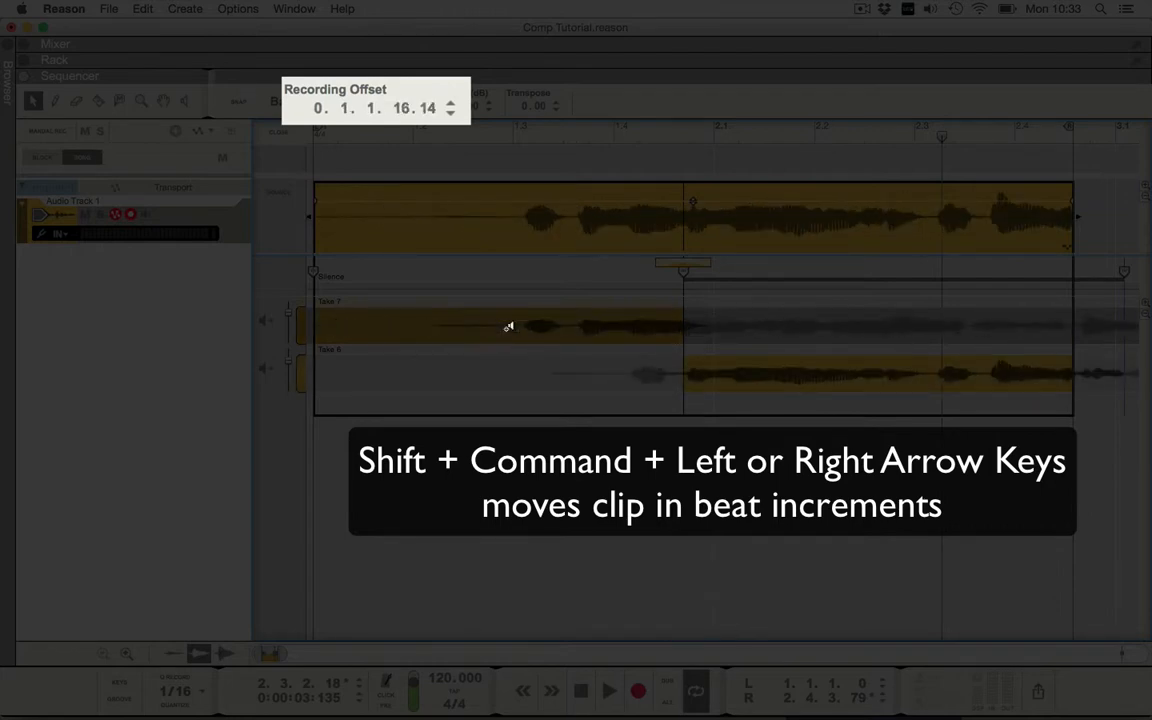
Nudge Take 7 earlier to a recording offset of -0.0.2.223.2 and shift Take 6 later to 0.2.3.152.1
key("shift+super+Left")
key("shift+super+Left")
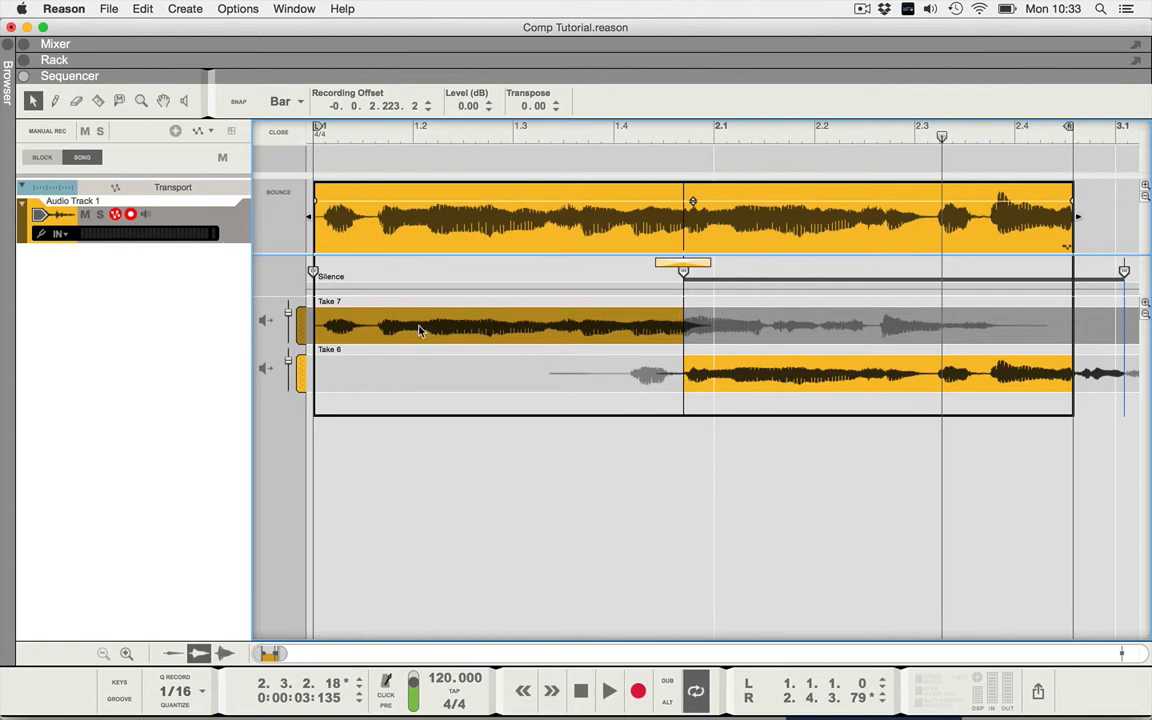
left_click(709, 378)
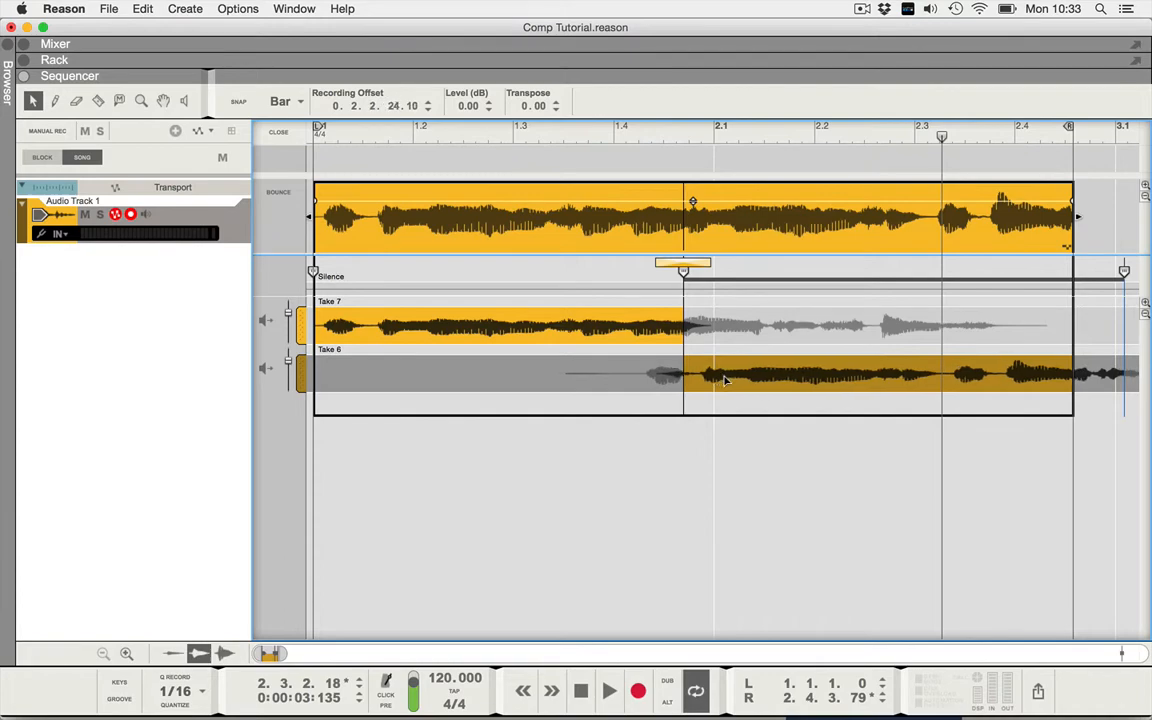
left_click_drag(716, 379, 760, 385)
left_click(785, 380)
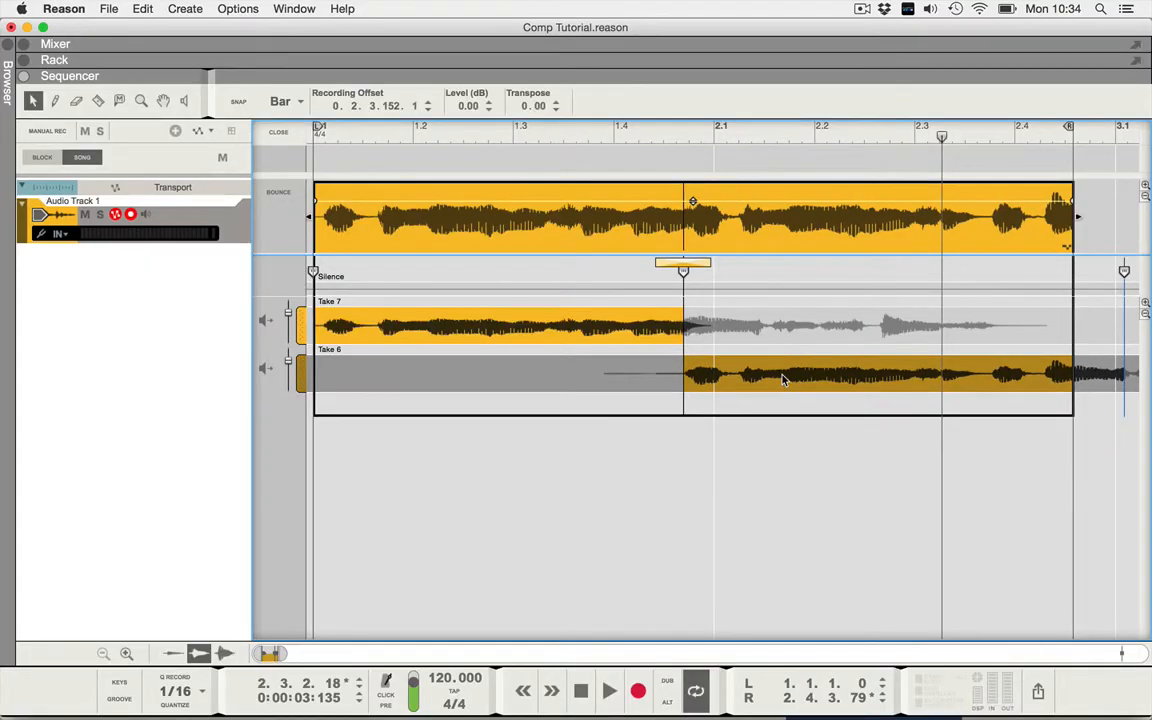
Reset the recording offset of Take 6 to 0
double_click(345, 105)
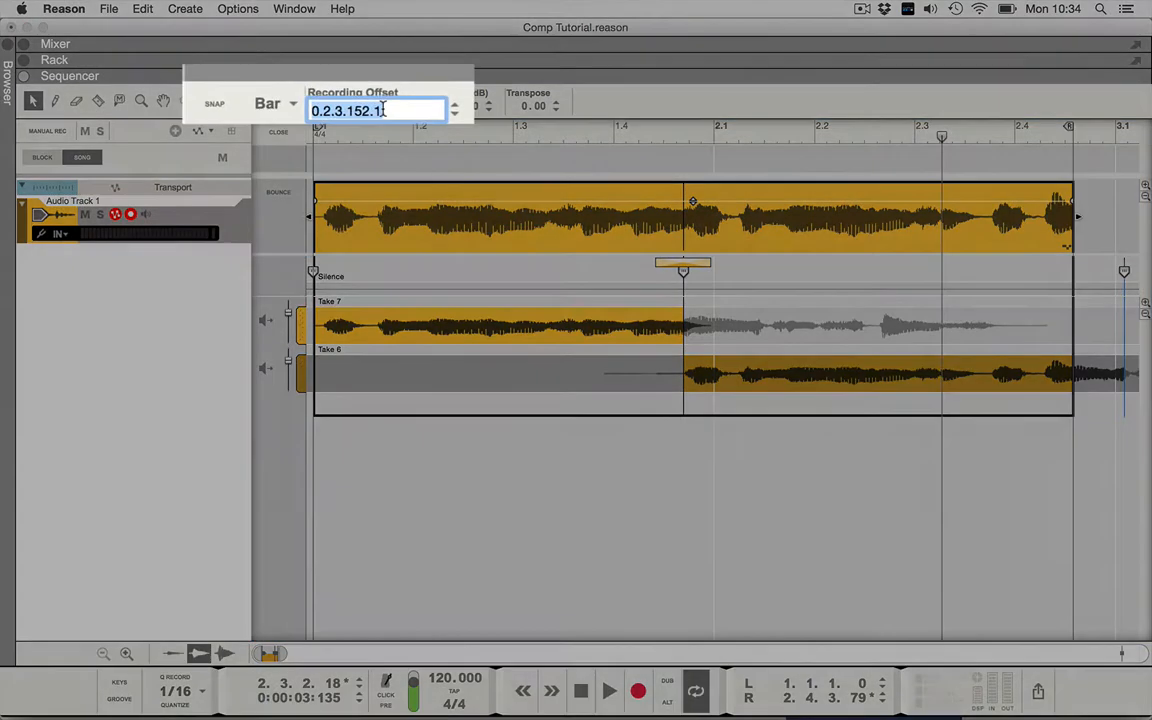
type("0")
key("Return")
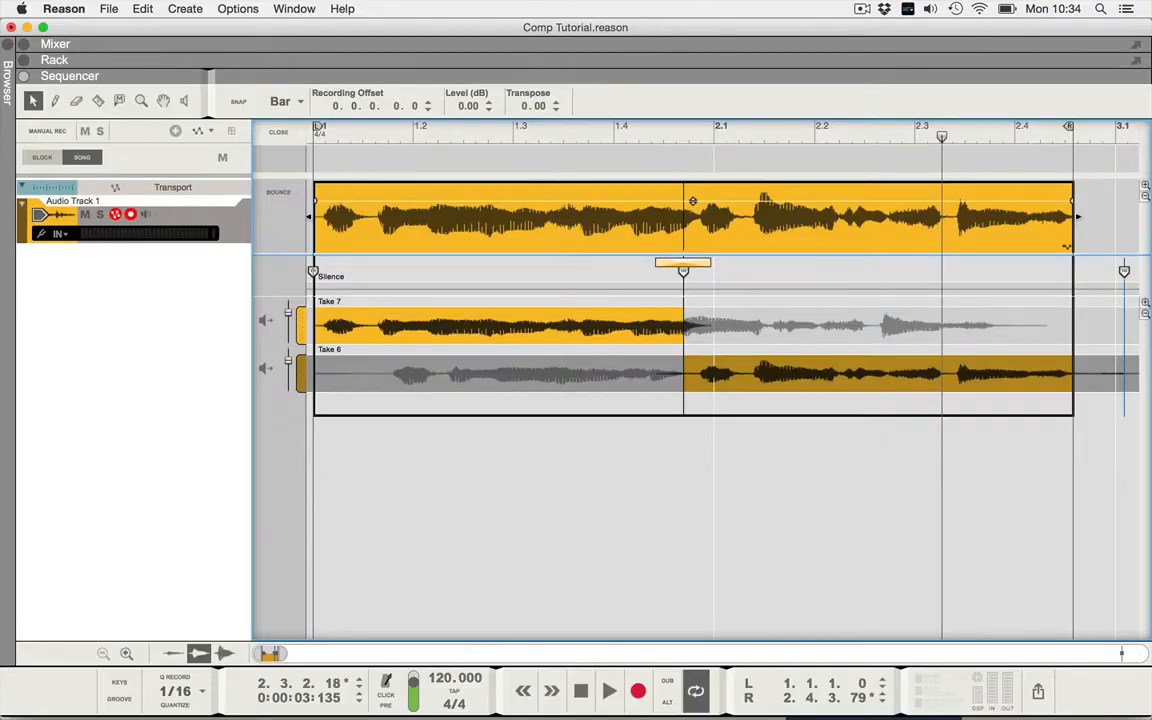
Reset the recording offset of Take 7 to 0 and play back the comp briefly
left_click(423, 336)
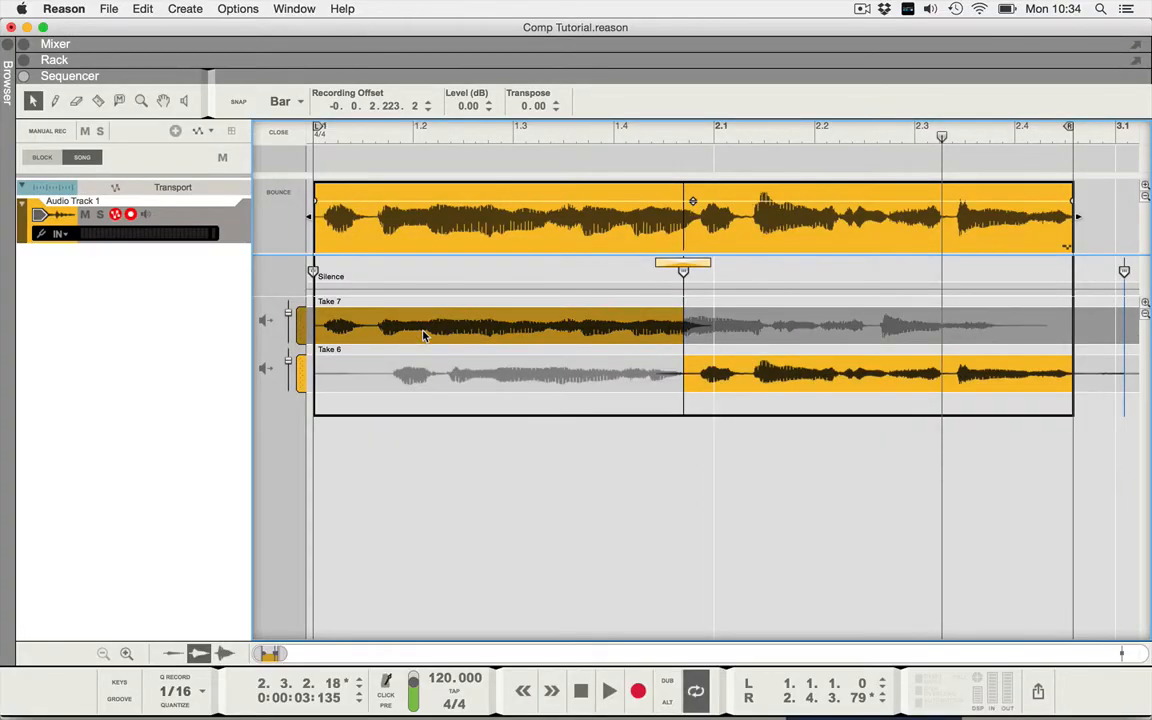
double_click(385, 105)
type("0")
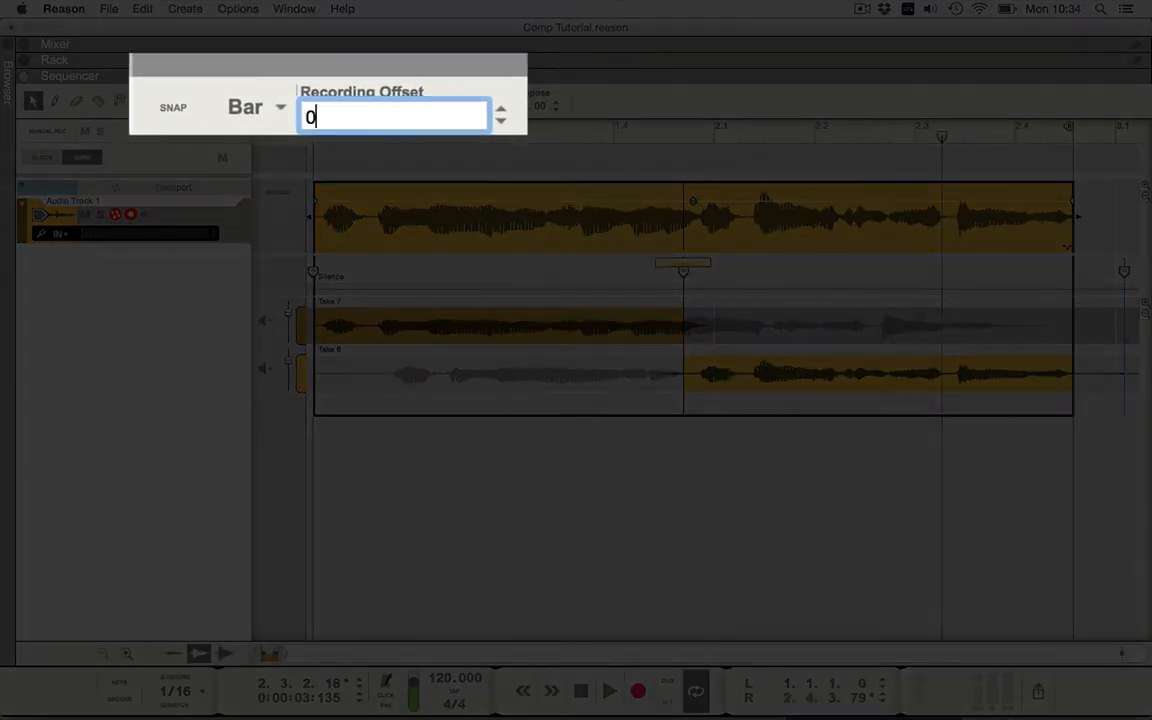
key("Return")
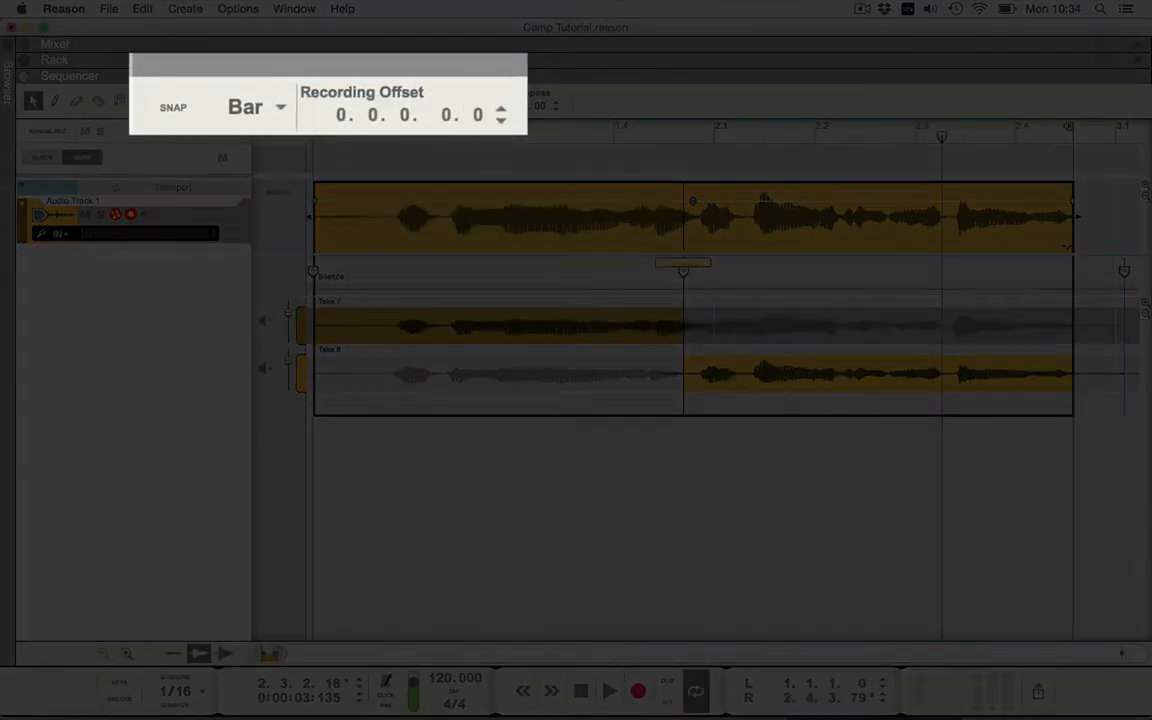
key("space")
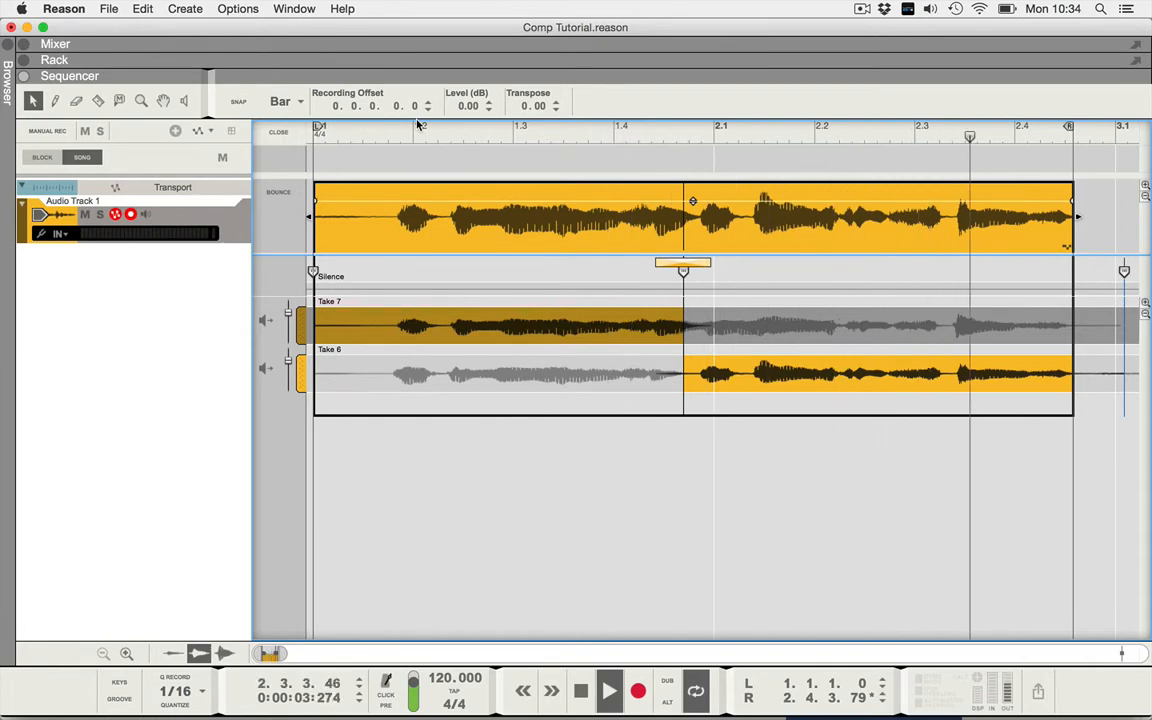
key("space")
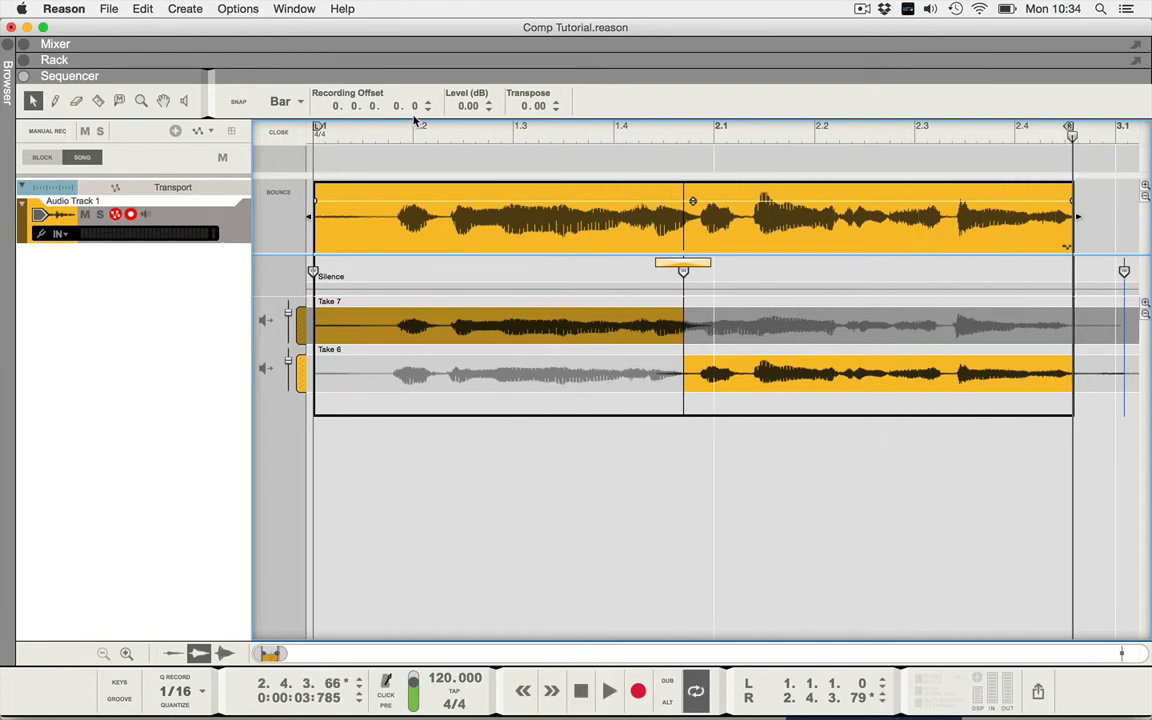
Transpose Take 6 up to 1.00 semitone and play back the comp to hear the pitch change
left_click(754, 378)
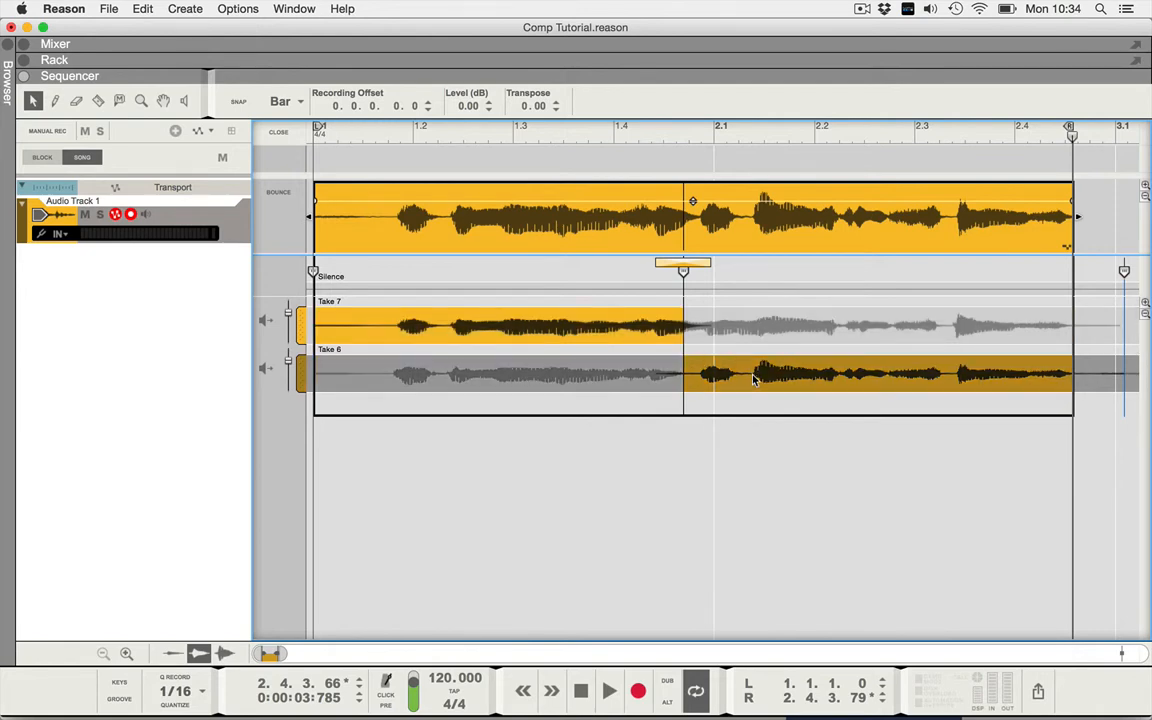
double_click(463, 107)
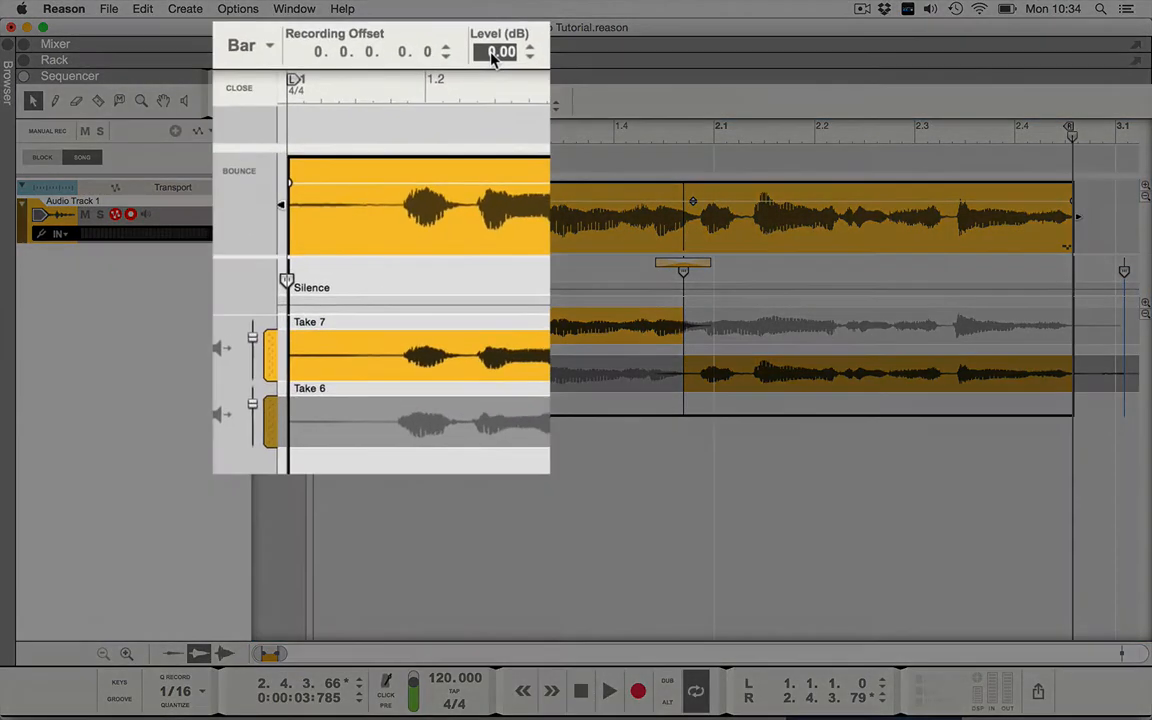
mouse_move(504, 36)
left_mouse_down()
mouse_move(517, 46)
mouse_move(512, 90)
mouse_move(512, 39)
left_mouse_up()
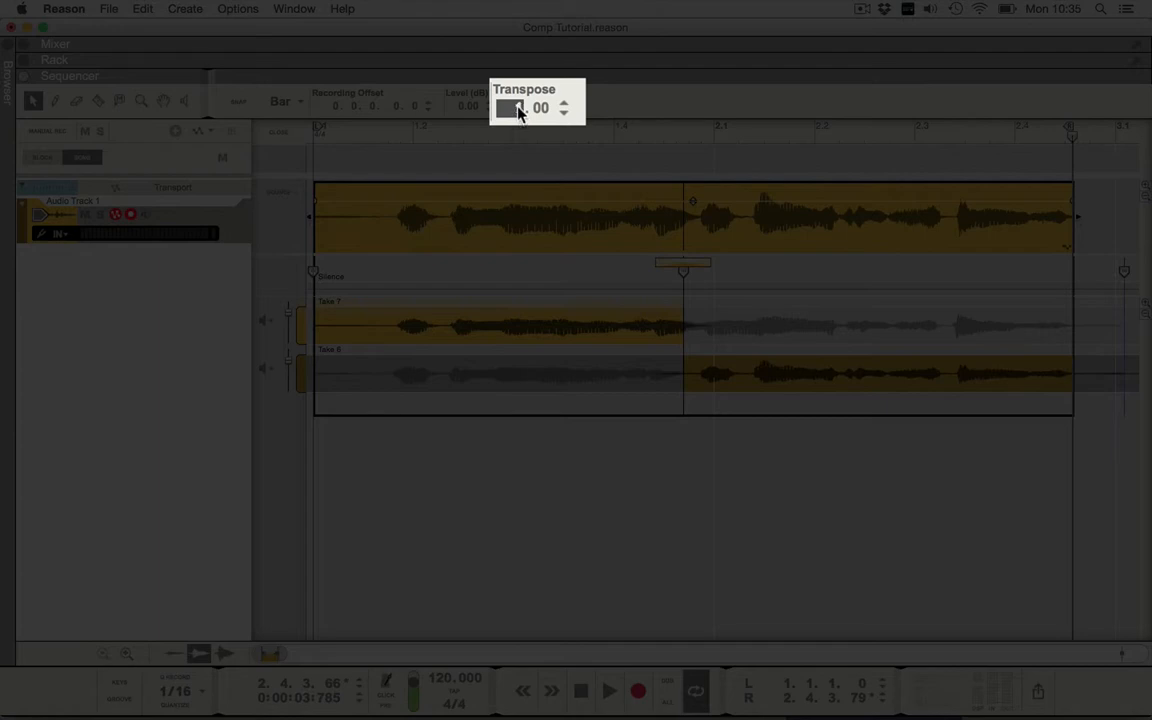
type("1")
key("Return")
key("space")
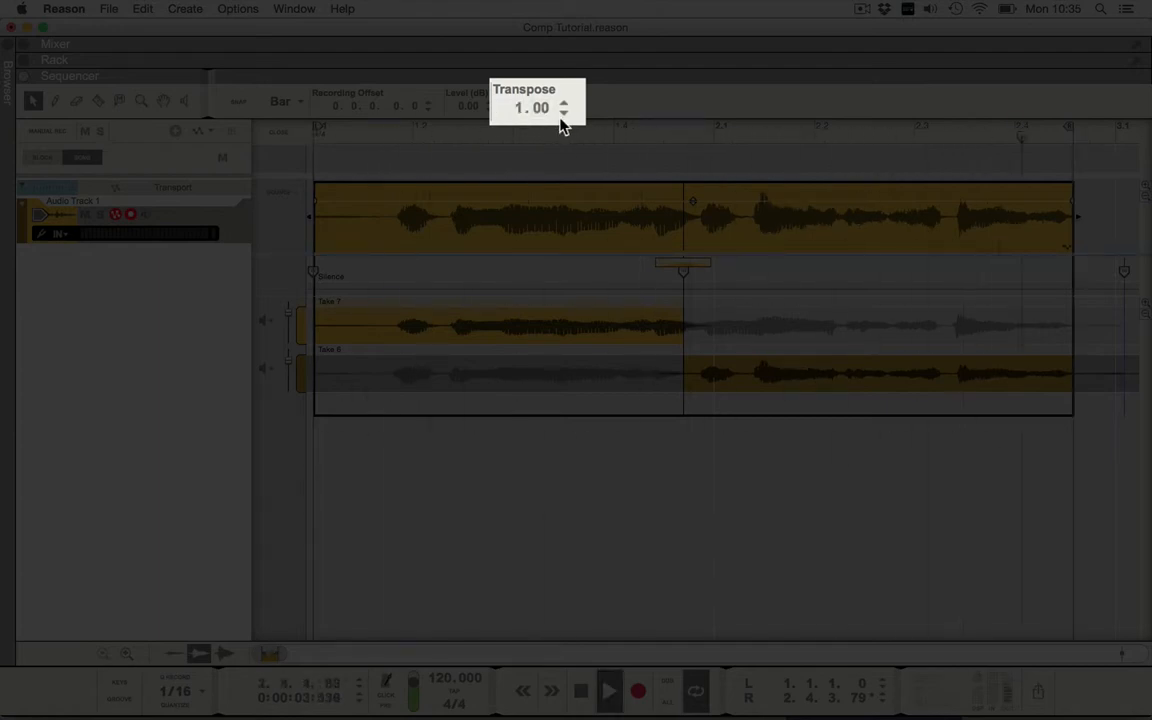
key("space")
Reset the transpose value of Take 6 to 0 semitones
left_click(515, 110)
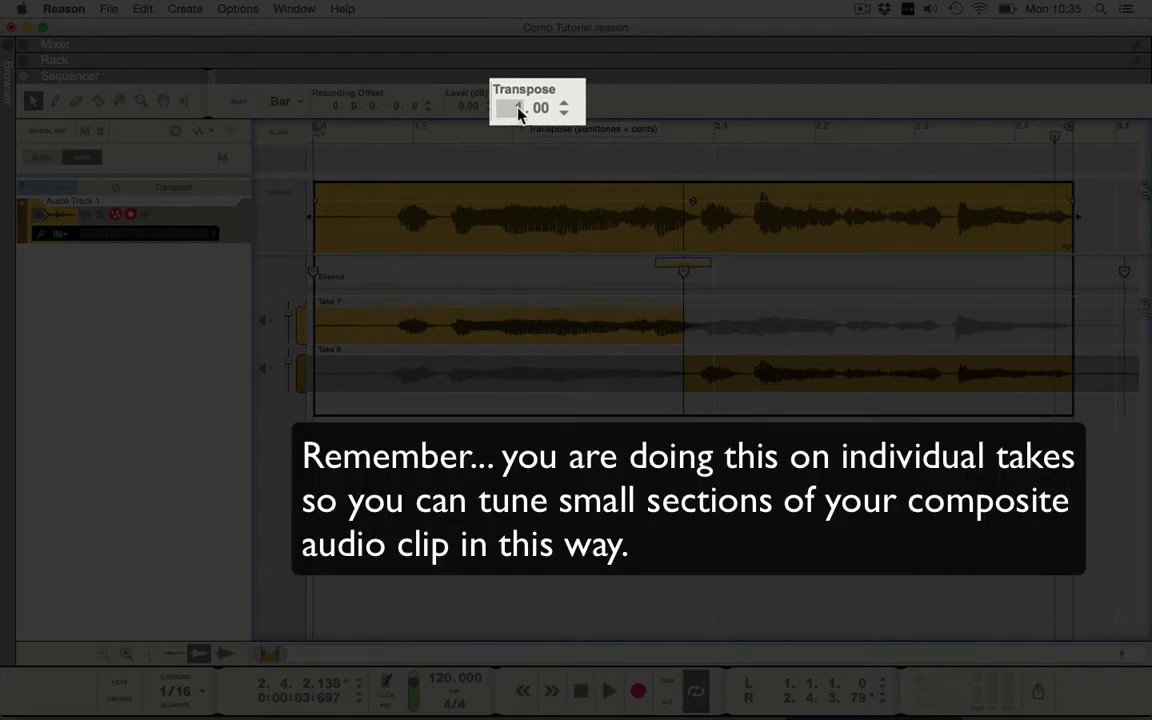
double_click(518, 110)
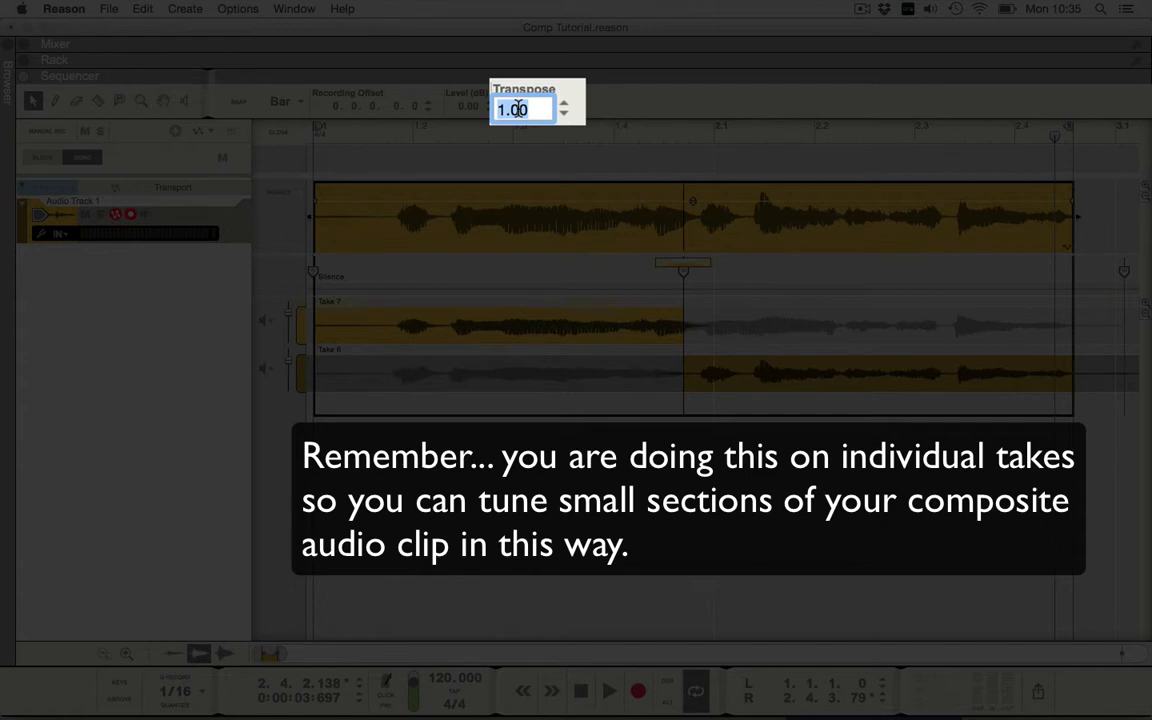
type("0")
key("Return")
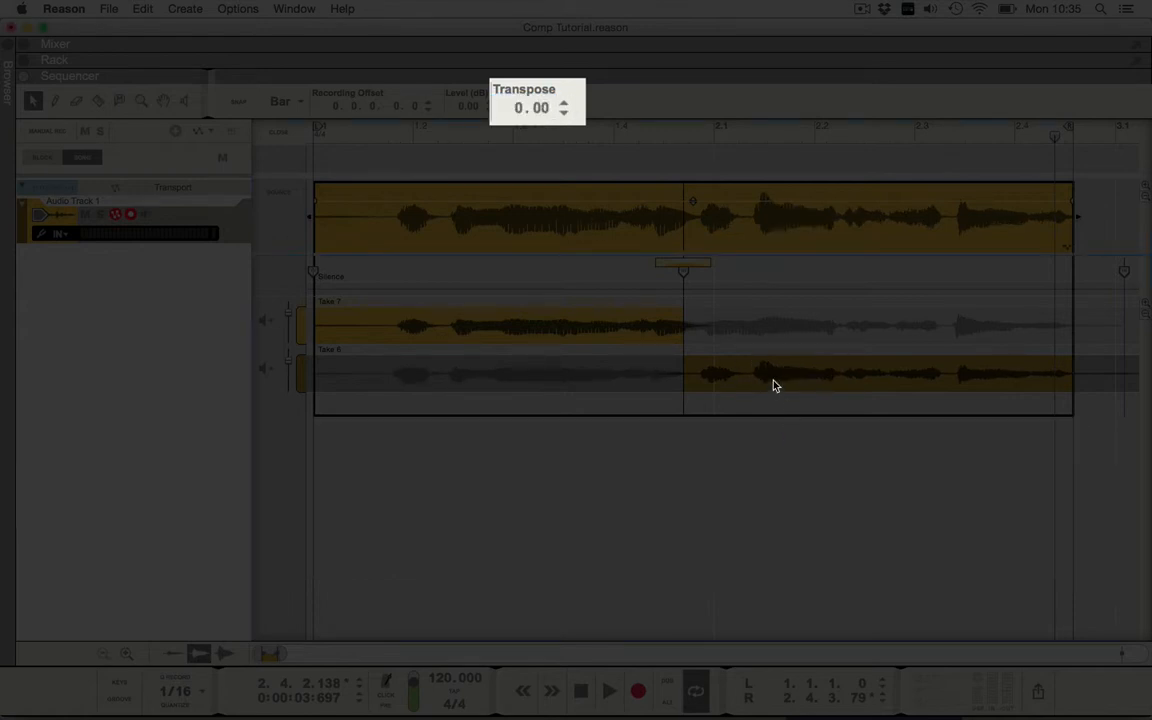
Fine-tune Take 6 upward in cents to a transpose value of 0.21 and play back the comp
left_click(541, 108)
left_click_drag(543, 107, 543, 40)
key("space")
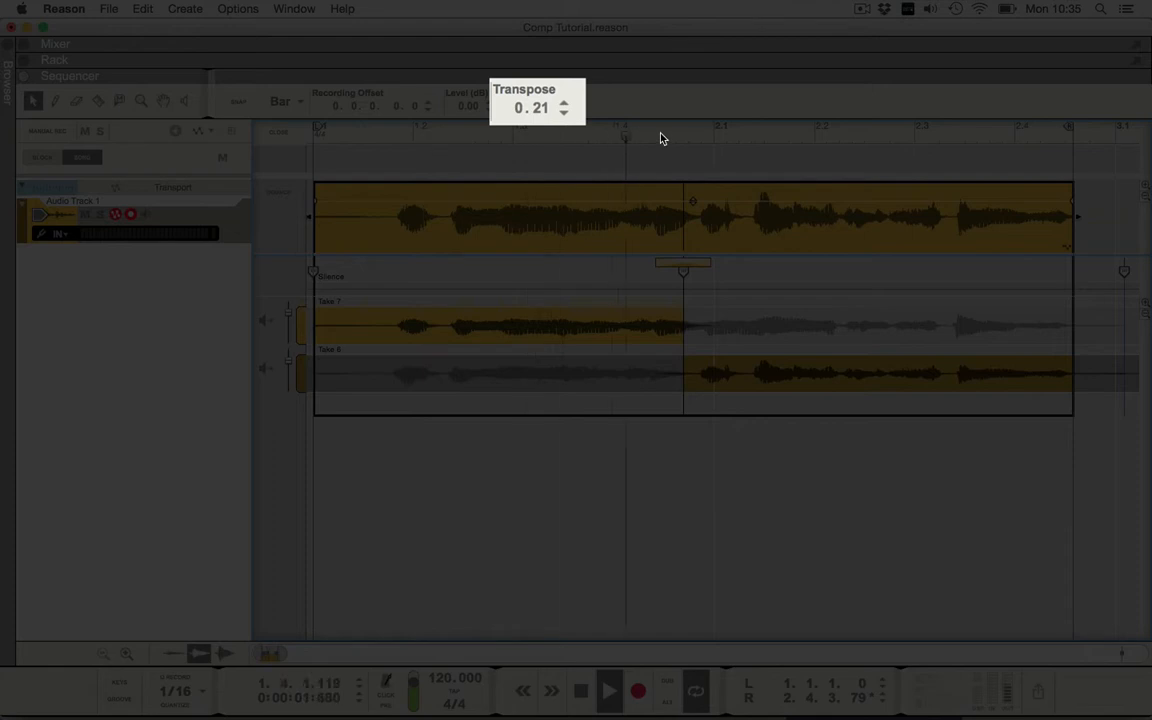
key("space")
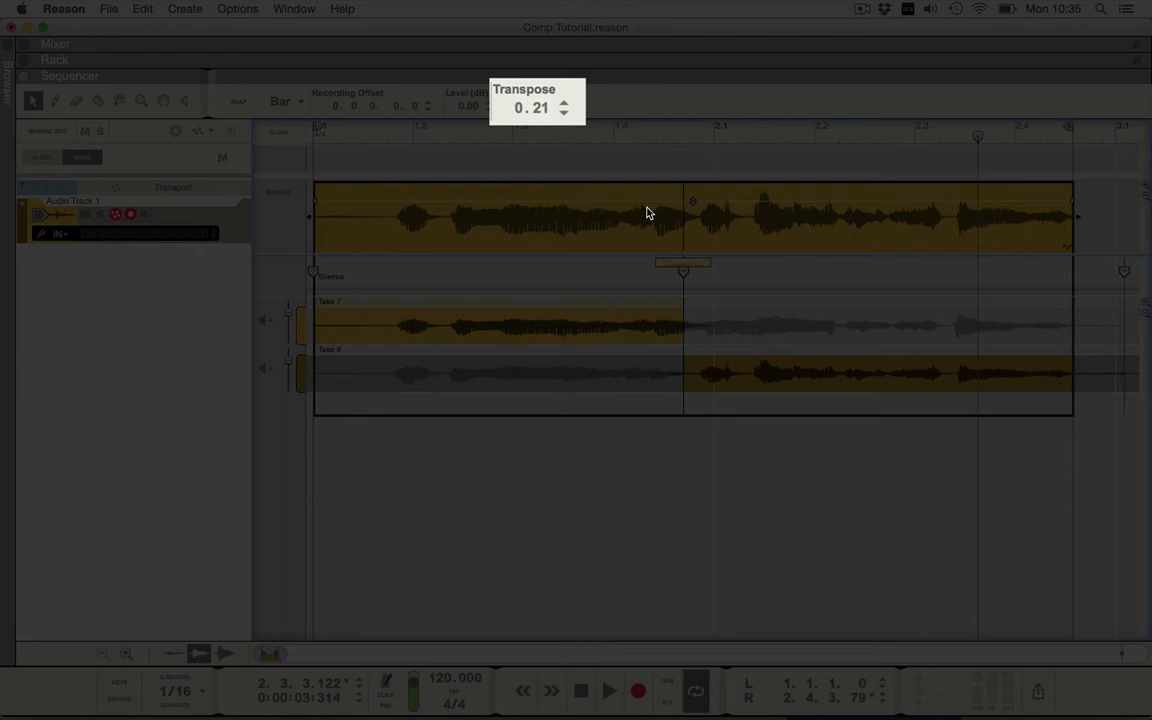
Clear the fine tuning of Take 6 by setting its transpose to 0
left_click(538, 117)
double_click(538, 115)
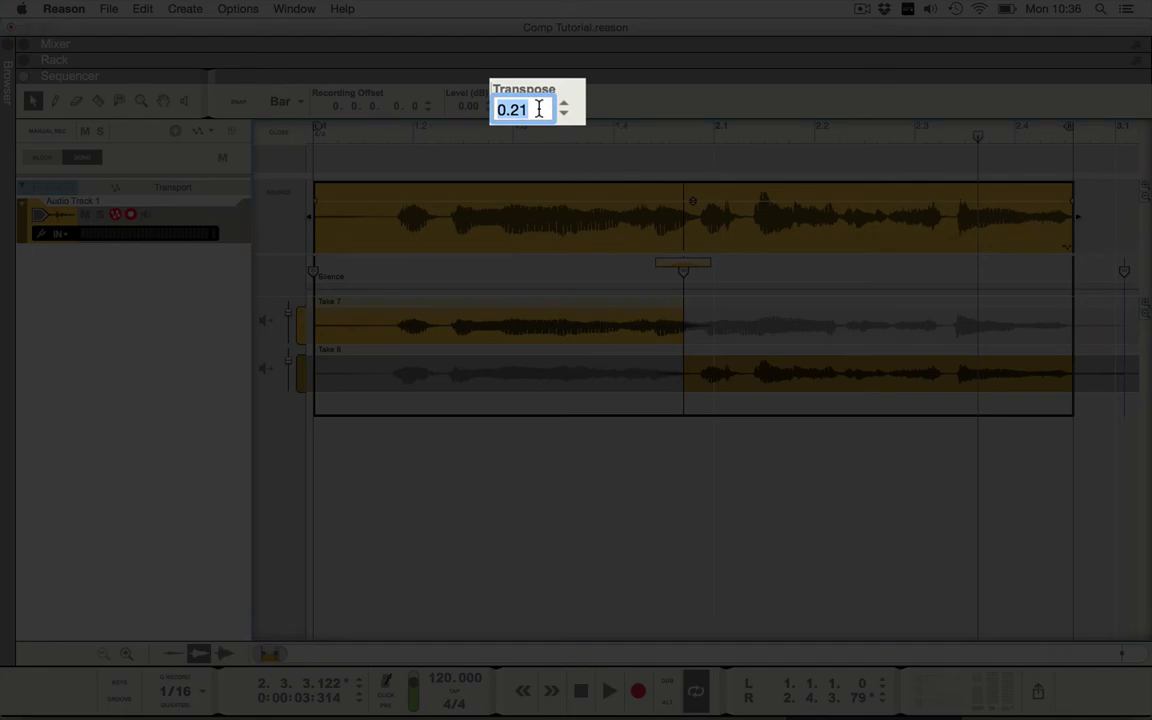
type("0")
key("Return")
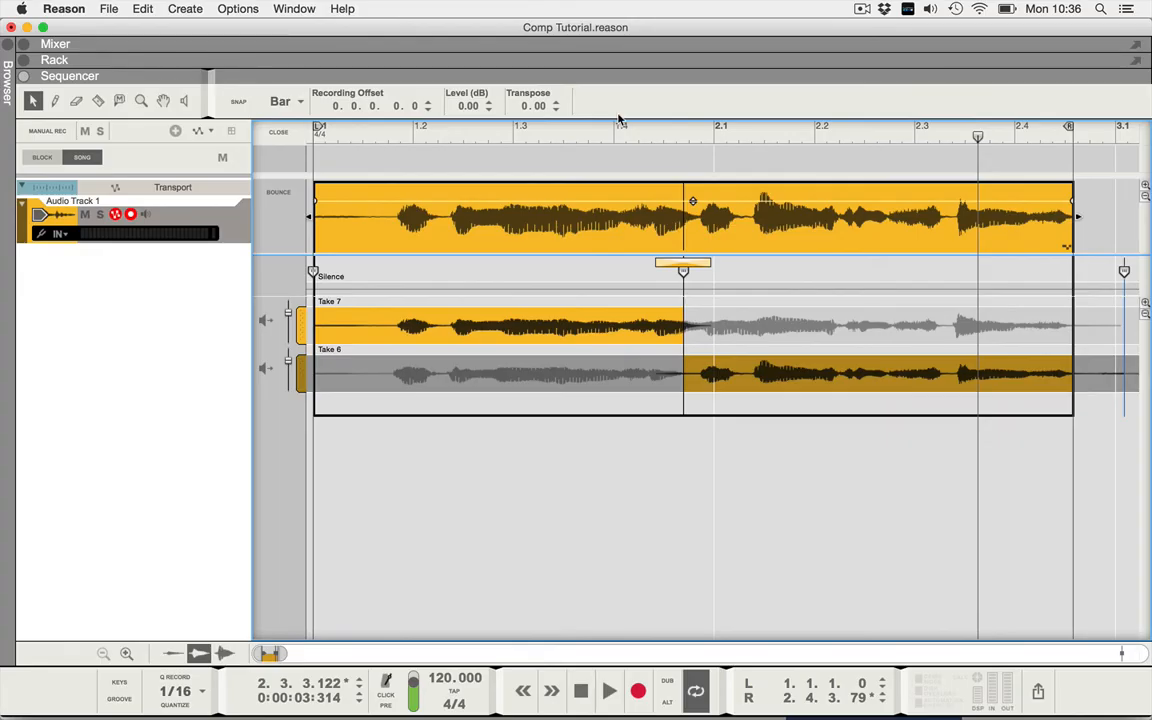